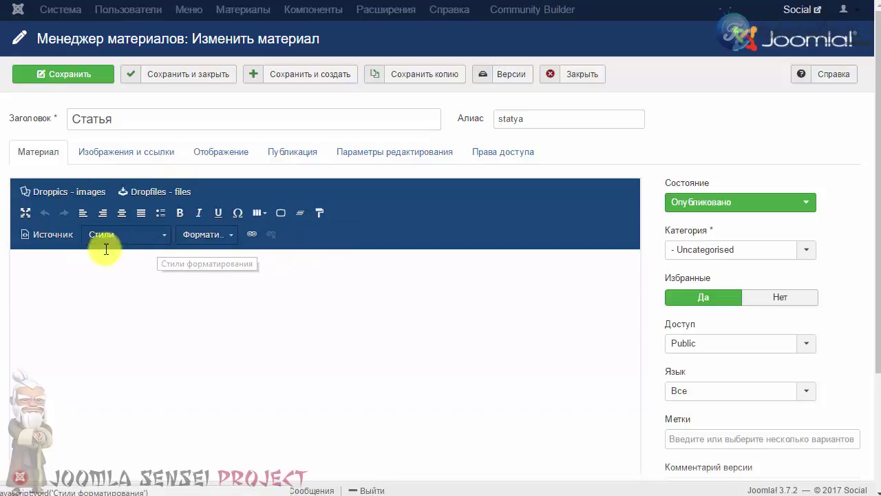
Enter "демо" as the body text of the article "Статья".
{"action": "left_click", "coordinate": [104, 285]}
{"action": "type", "text": "дем"}
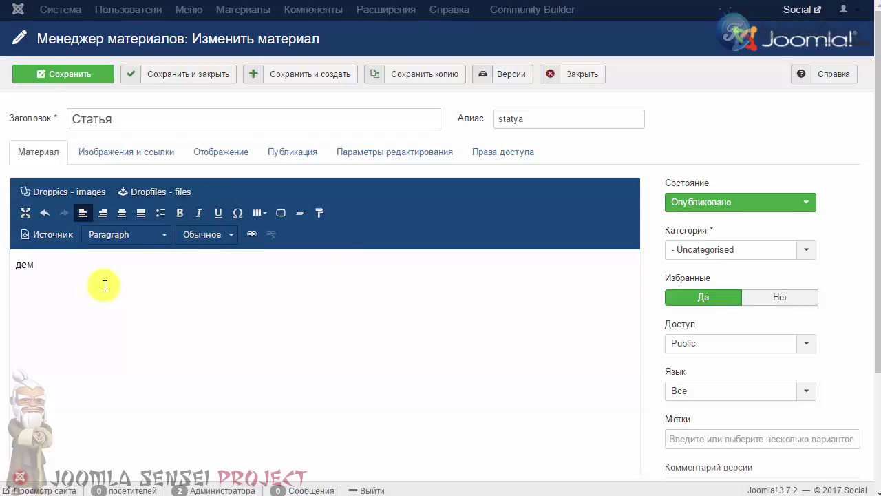
{"action": "type", "text": "о"}
{"action": "double_click", "coordinate": [53, 264]}
{"action": "left_click", "coordinate": [62, 273]}
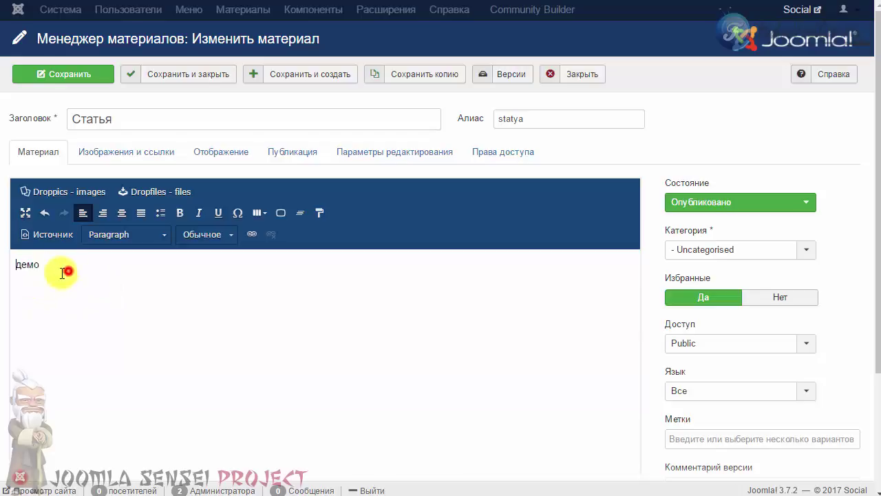
{"action": "double_click", "coordinate": [39, 264]}
{"action": "left_click", "coordinate": [93, 274]}
Check the article's source code, return to the visual editor, and save and close the article.
{"action": "left_click", "coordinate": [54, 237]}
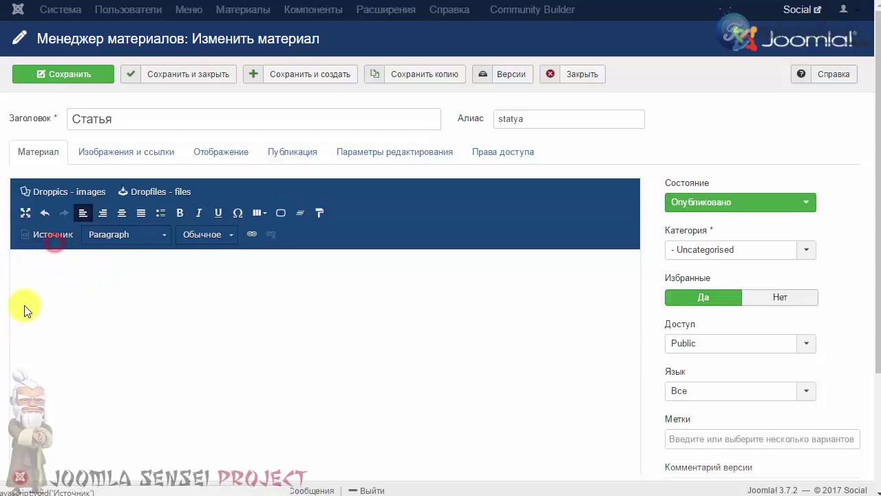
{"action": "left_click_drag", "start_coordinate": [43, 269], "coordinate": [2, 265]}
{"action": "left_click", "coordinate": [48, 235]}
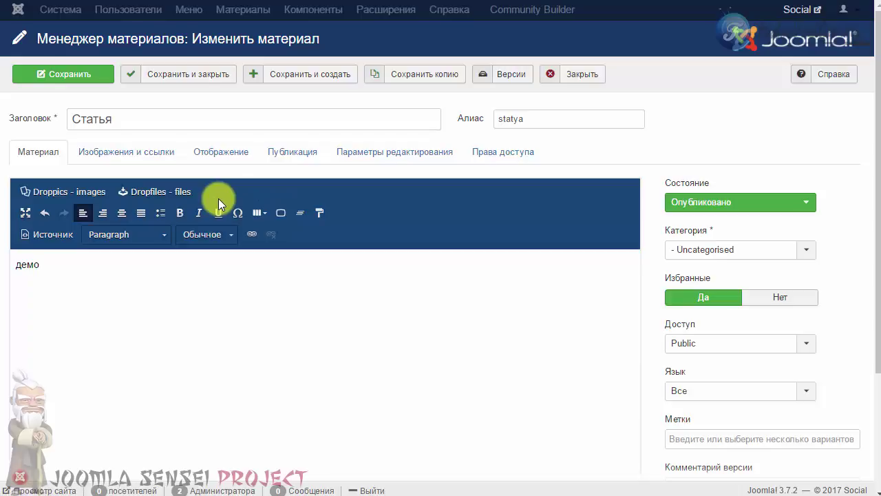
{"action": "left_click", "coordinate": [188, 78]}
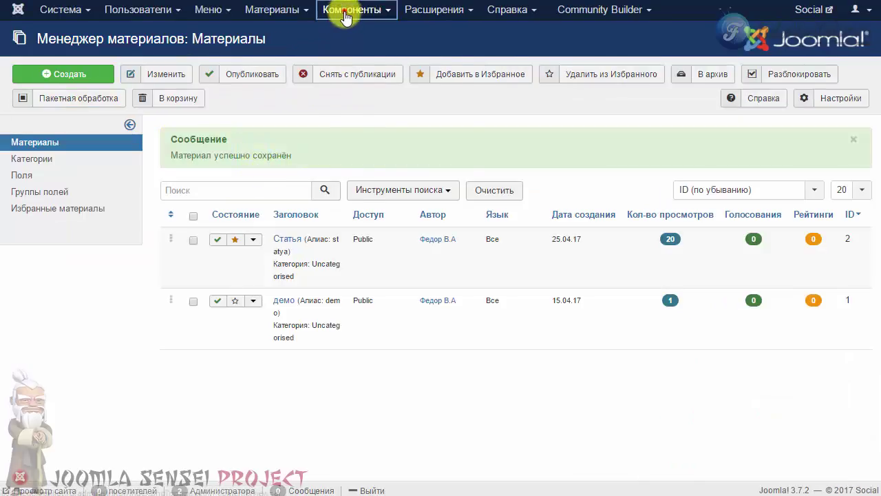
Open the DropEditor profiles and publish the Front End profile.
{"action": "left_click", "coordinate": [346, 10]}
{"action": "left_click", "coordinate": [351, 52]}
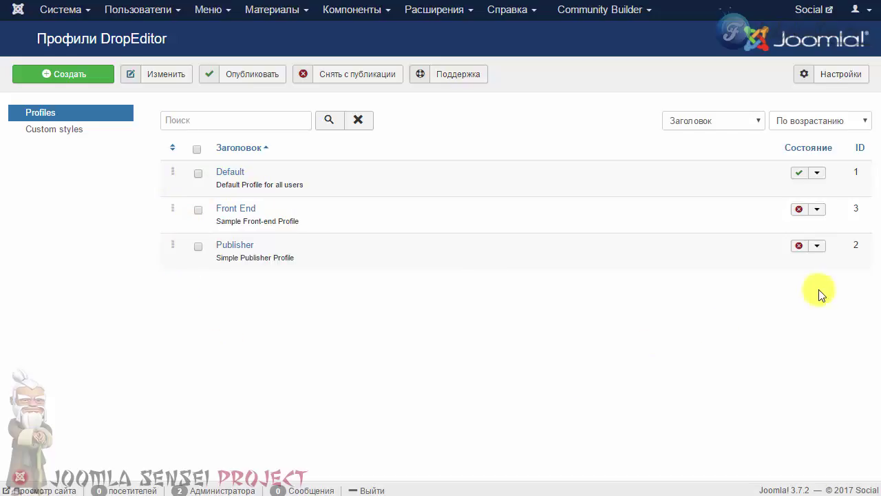
{"action": "left_click_drag", "start_coordinate": [272, 210], "coordinate": [216, 212]}
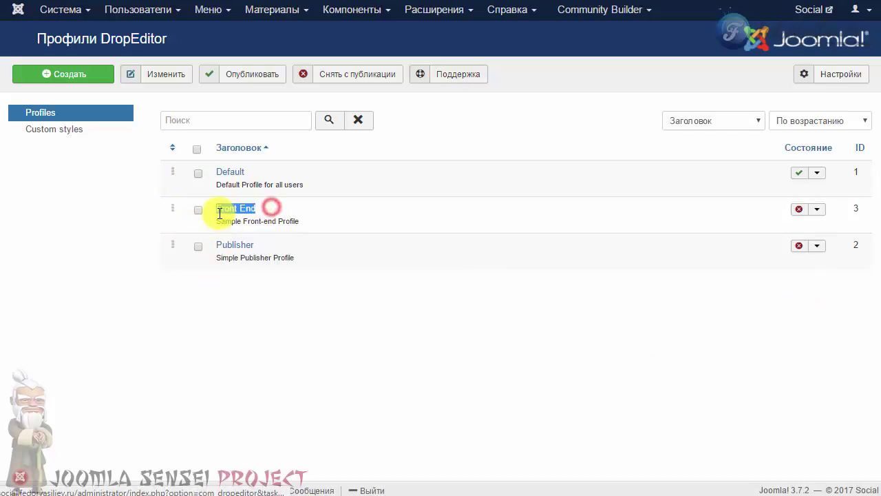
{"action": "left_click", "coordinate": [334, 275]}
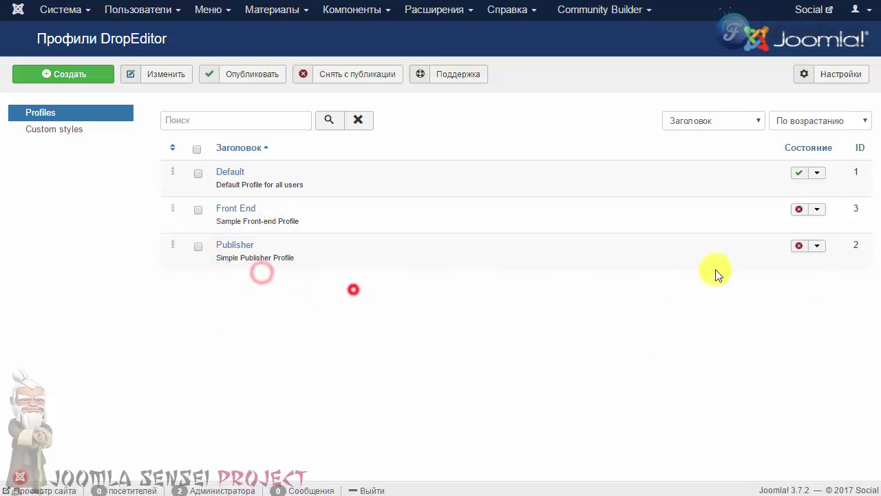
{"action": "left_click", "coordinate": [800, 210]}
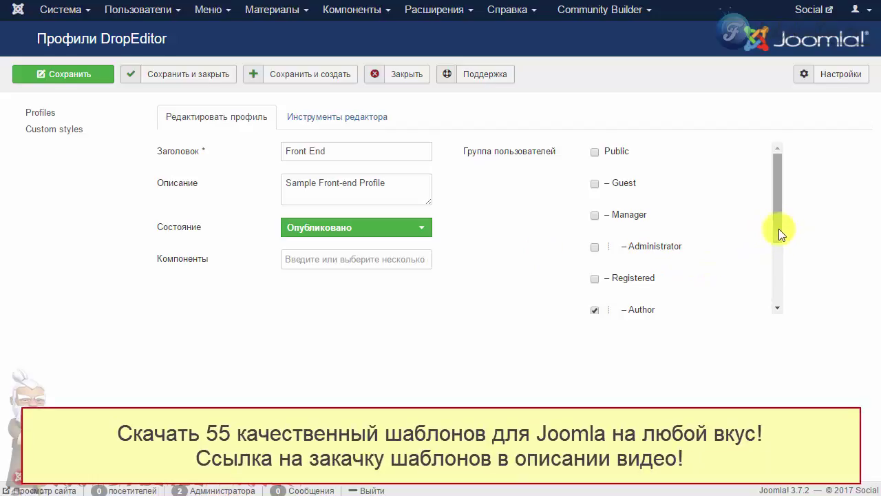
Examine the Front End profile's assigned user groups and editor tools, and close the profile without changes.
{"action": "left_click_drag", "start_coordinate": [778, 228], "coordinate": [789, 267]}
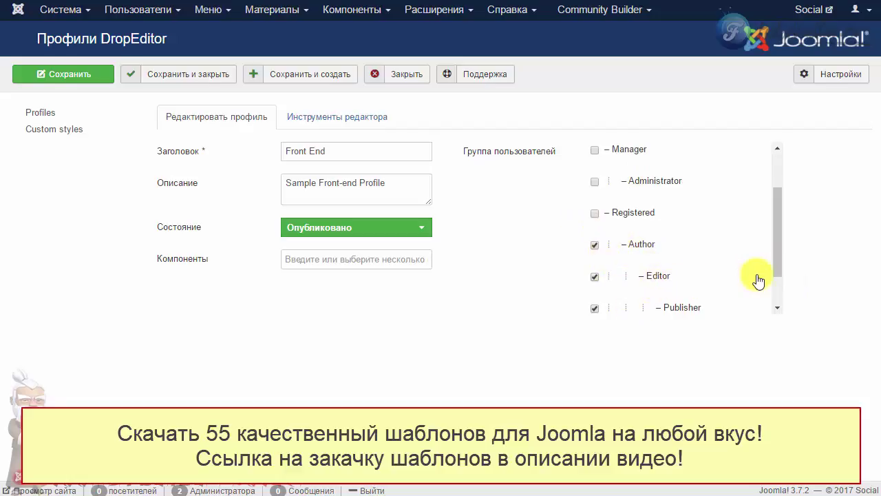
{"action": "left_click_drag", "start_coordinate": [779, 266], "coordinate": [778, 296]}
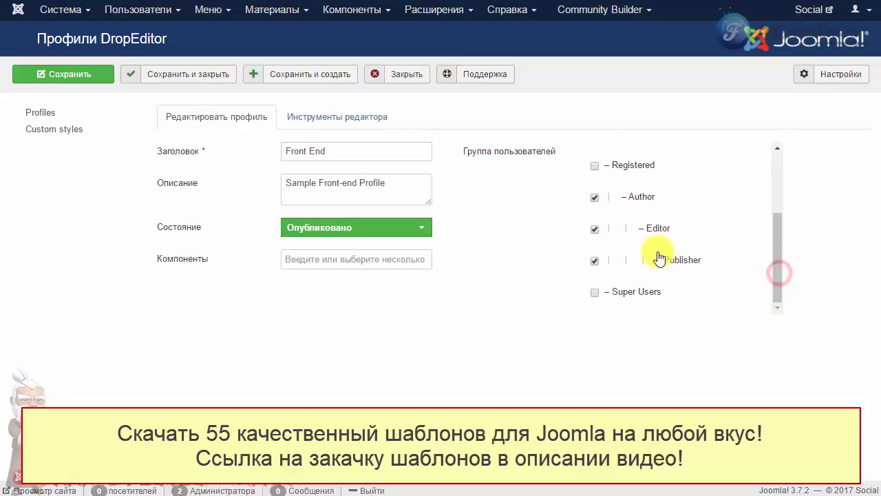
{"action": "scroll", "coordinate": [670, 253], "scroll_direction": "up", "scroll_amount": 3}
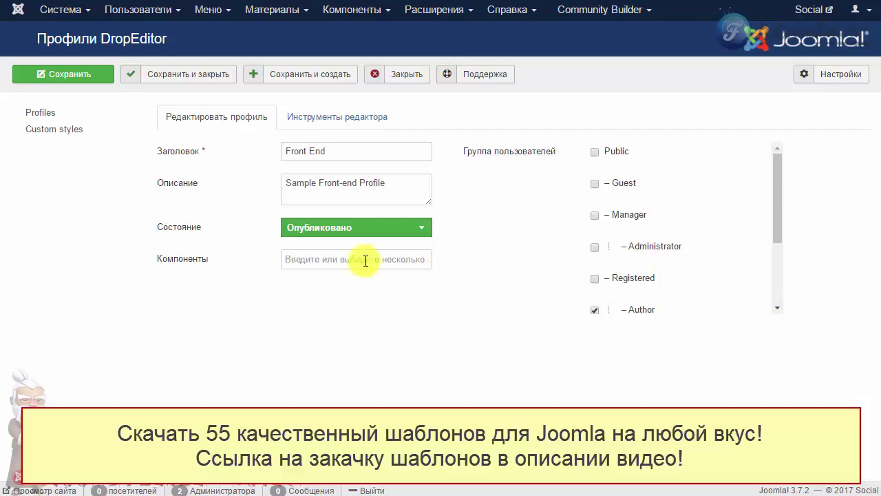
{"action": "left_click", "coordinate": [361, 120]}
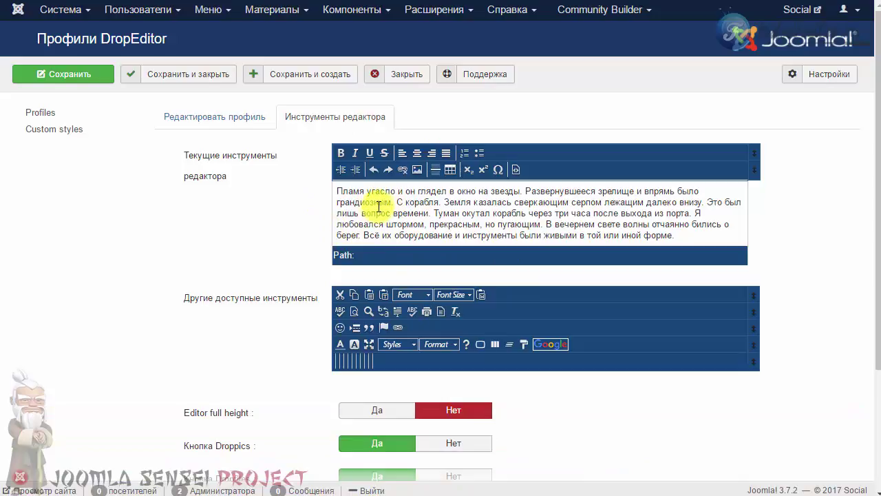
{"action": "left_click", "coordinate": [220, 122]}
{"action": "scroll", "coordinate": [613, 255], "scroll_direction": "down", "scroll_amount": 2}
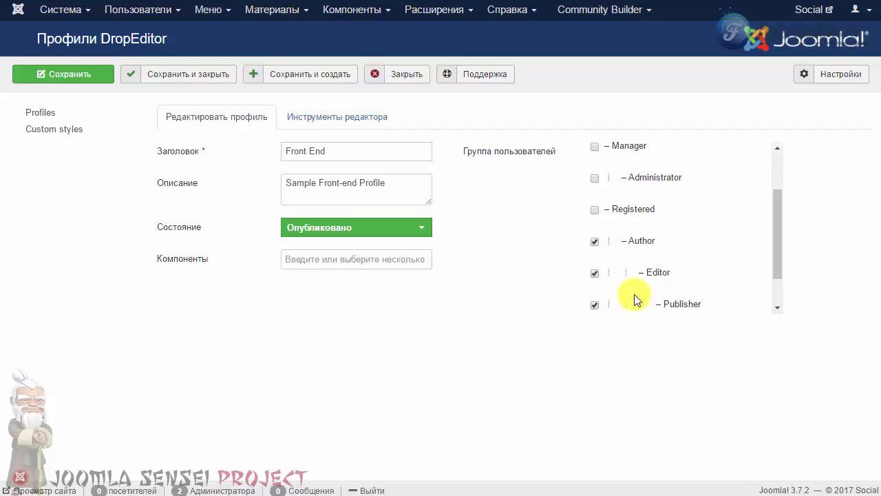
{"action": "left_click", "coordinate": [388, 115]}
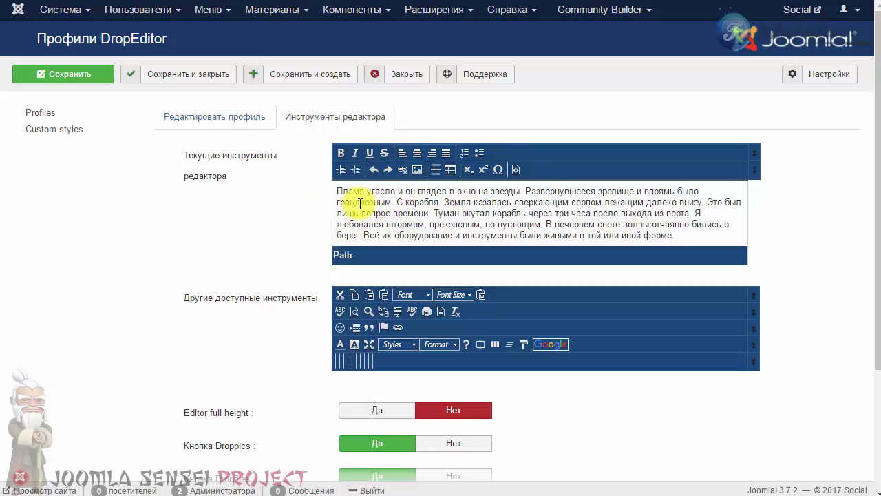
{"action": "left_click", "coordinate": [398, 73]}
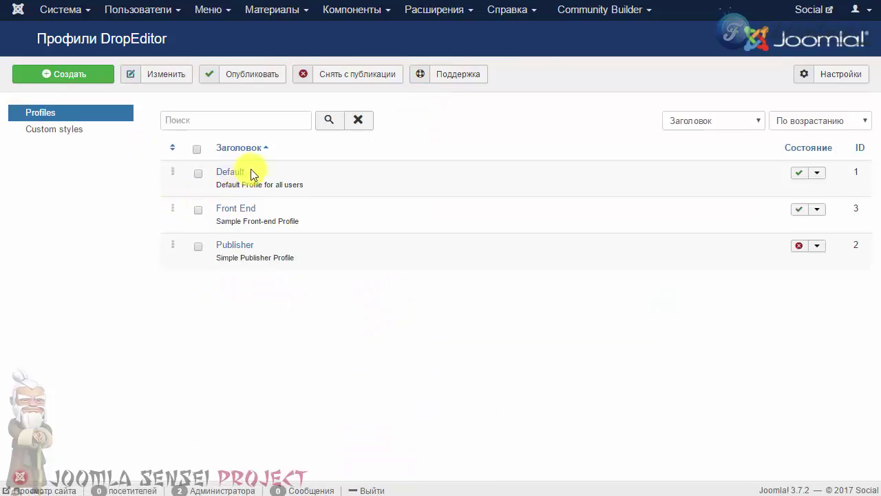
Open the Default profile and review its assigned user groups, clearing the Manager group.
{"action": "left_click_drag", "start_coordinate": [250, 169], "coordinate": [223, 169]}
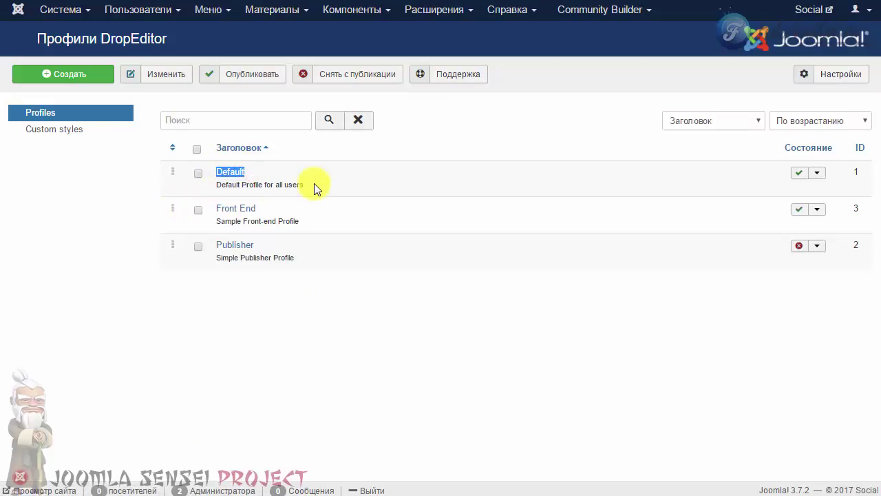
{"action": "left_click", "coordinate": [355, 185]}
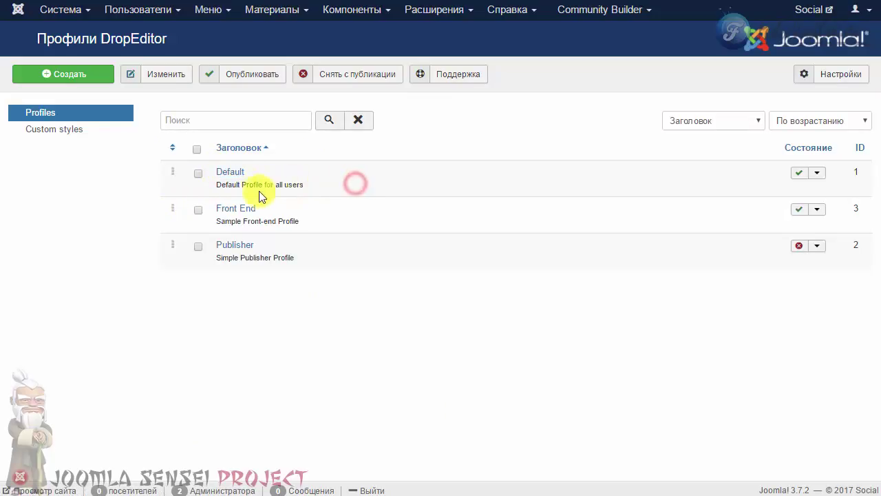
{"action": "left_click", "coordinate": [232, 170]}
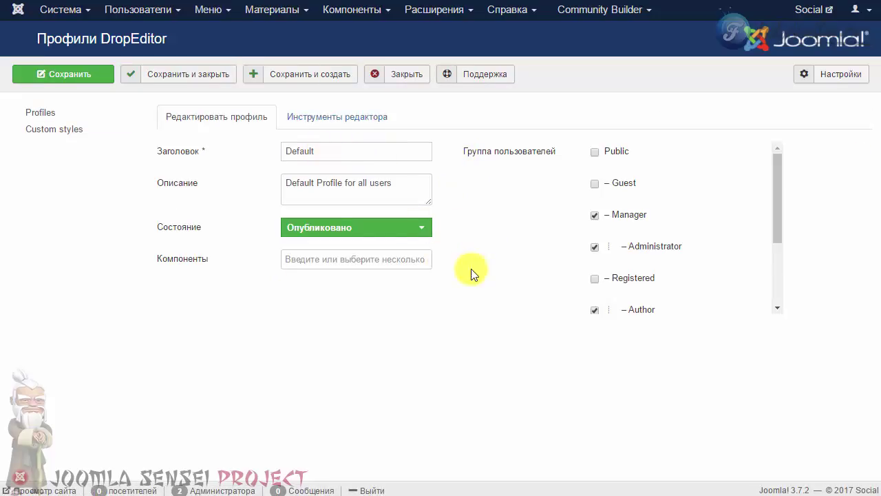
{"action": "scroll", "coordinate": [612, 187], "scroll_direction": "down", "scroll_amount": 1}
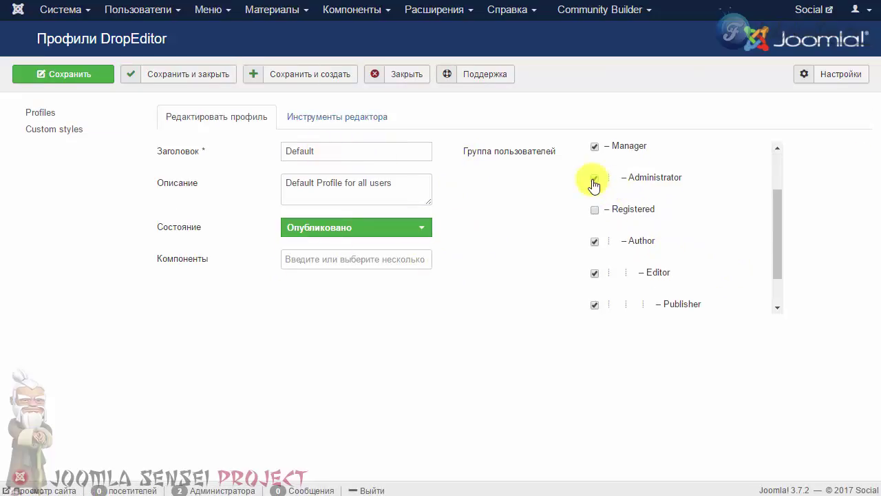
{"action": "left_click_drag", "start_coordinate": [691, 178], "coordinate": [630, 181]}
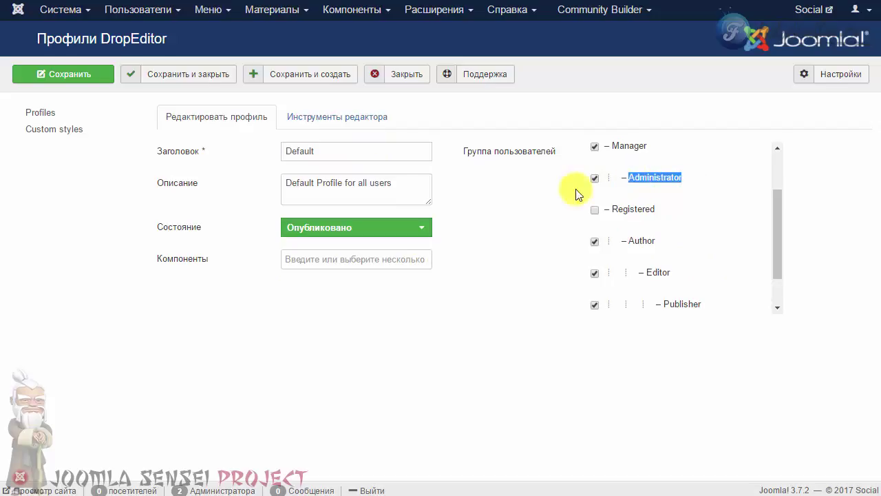
{"action": "left_click_drag", "start_coordinate": [669, 147], "coordinate": [590, 141]}
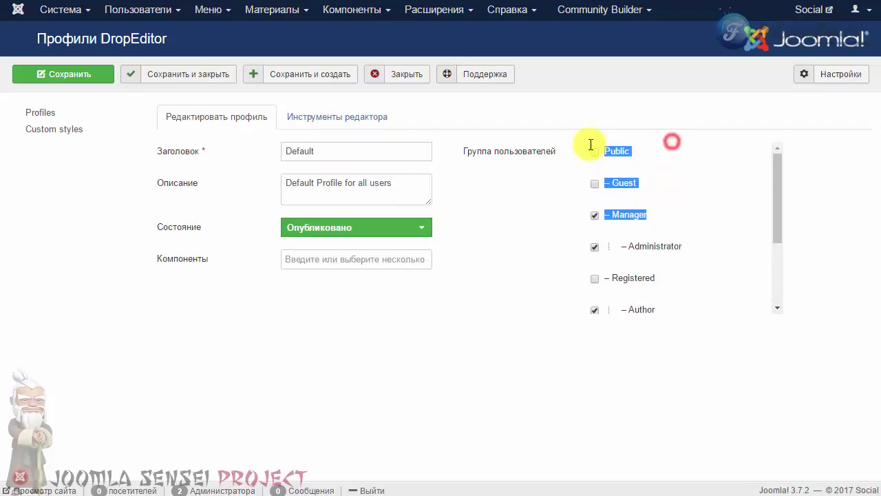
{"action": "left_click", "coordinate": [640, 210]}
{"action": "double_click", "coordinate": [629, 215]}
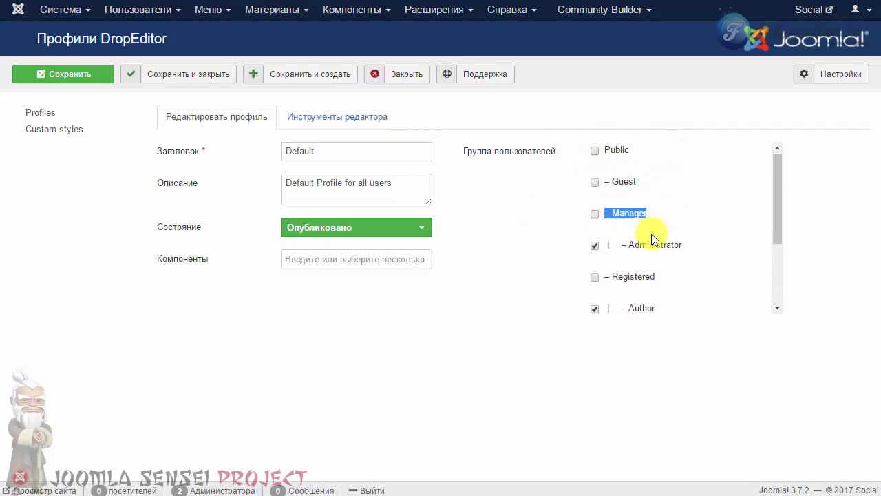
{"action": "scroll", "coordinate": [645, 240], "scroll_direction": "down", "scroll_amount": 2}
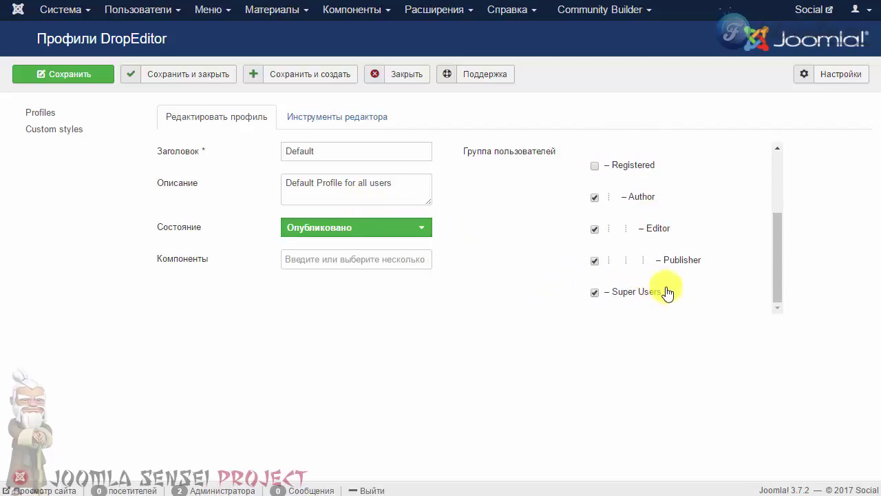
{"action": "left_click_drag", "start_coordinate": [668, 291], "coordinate": [530, 295]}
{"action": "left_click", "coordinate": [530, 295]}
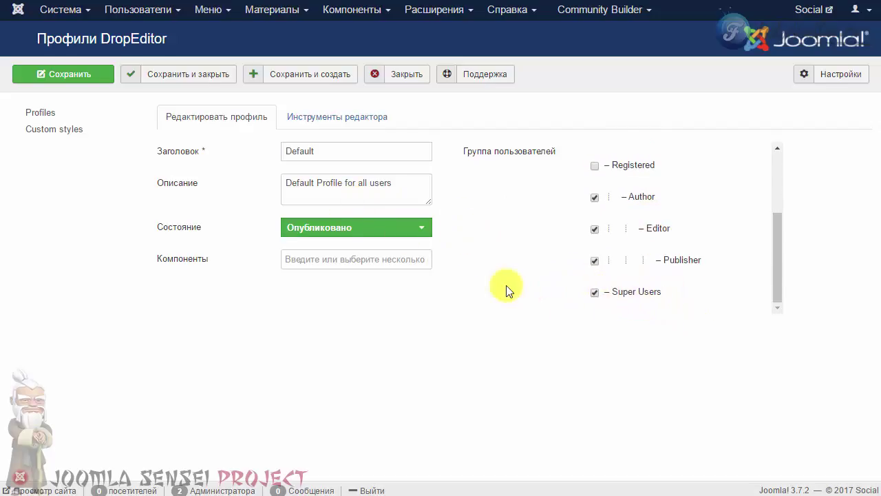
Add the TextColor tool to the end of the second row of the Default profile's current editor tools.
{"action": "left_click", "coordinate": [322, 117]}
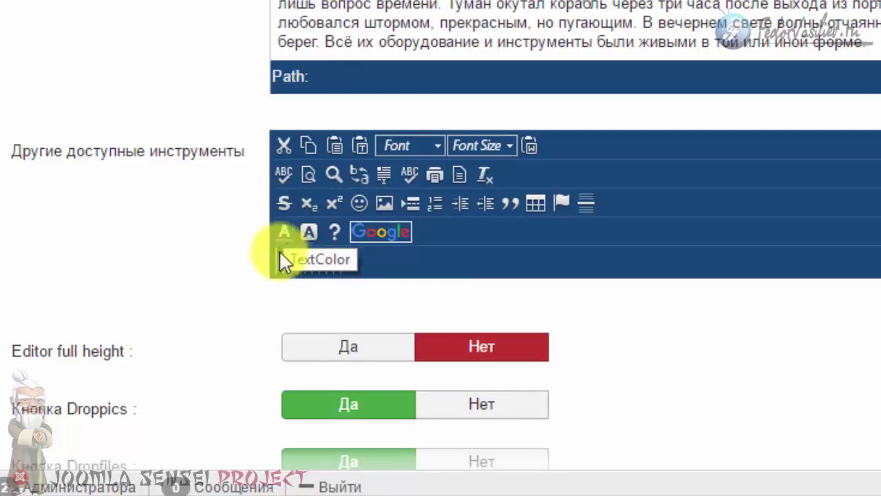
{"action": "left_click", "coordinate": [286, 236]}
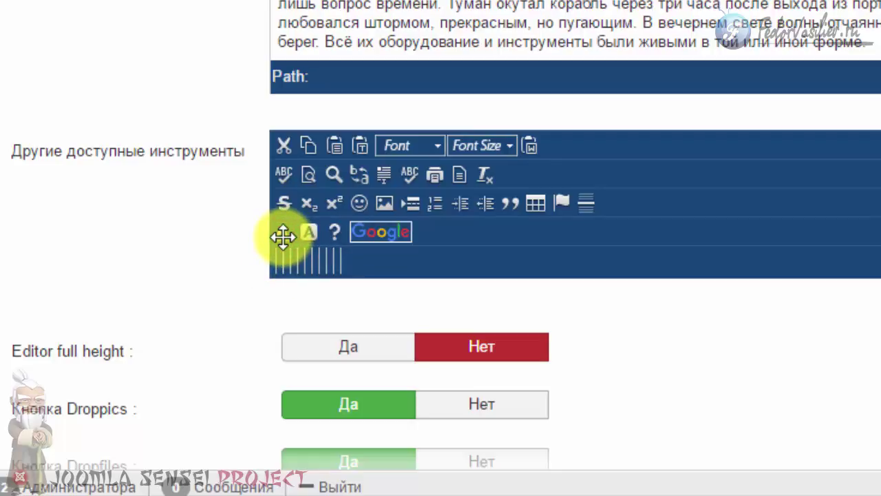
{"action": "left_click_drag", "start_coordinate": [284, 236], "coordinate": [512, 0]}
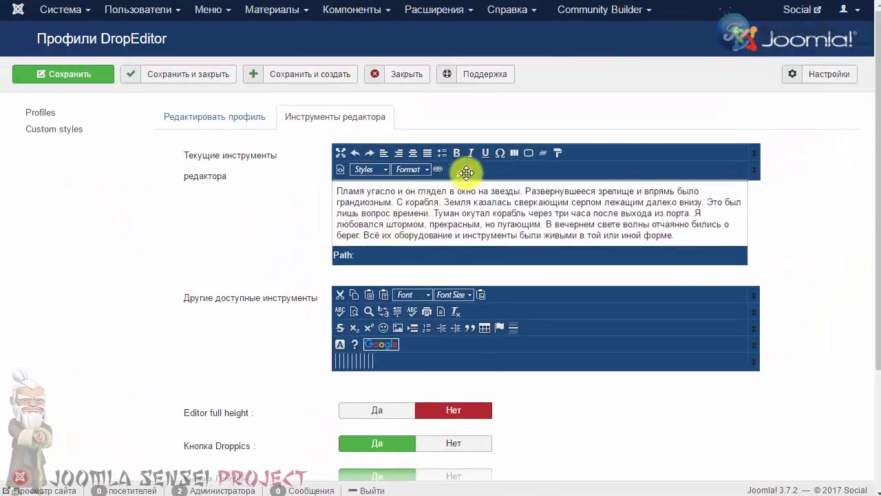
{"action": "mouse_move", "coordinate": [466, 172]}
{"action": "left_mouse_down"}
{"action": "mouse_move", "coordinate": [612, 151]}
{"action": "mouse_move", "coordinate": [577, 147]}
{"action": "mouse_move", "coordinate": [468, 173]}
{"action": "mouse_move", "coordinate": [449, 167]}
{"action": "mouse_move", "coordinate": [464, 165]}
{"action": "left_mouse_up"}
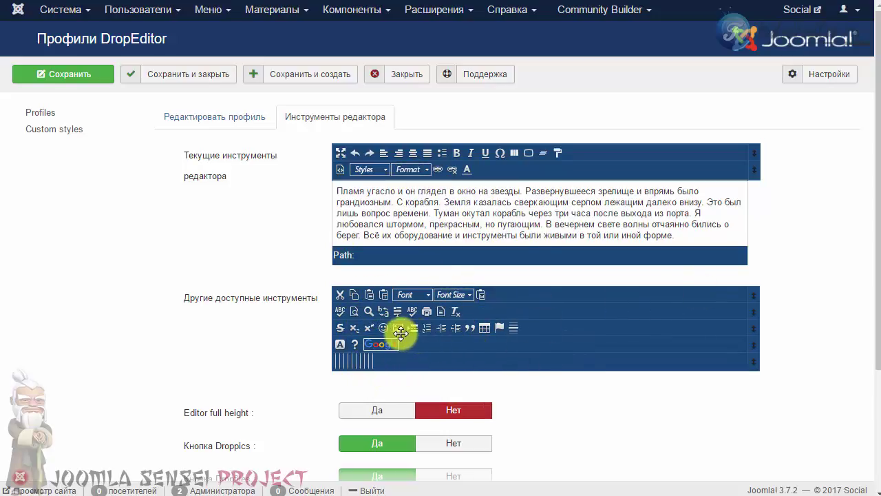
Rearrange the available tools: put the smiley beside Google, append the question mark and boxed A to the row above, and swap both rows.
{"action": "left_click_drag", "start_coordinate": [400, 333], "coordinate": [442, 315]}
{"action": "left_click_drag", "start_coordinate": [389, 332], "coordinate": [482, 326]}
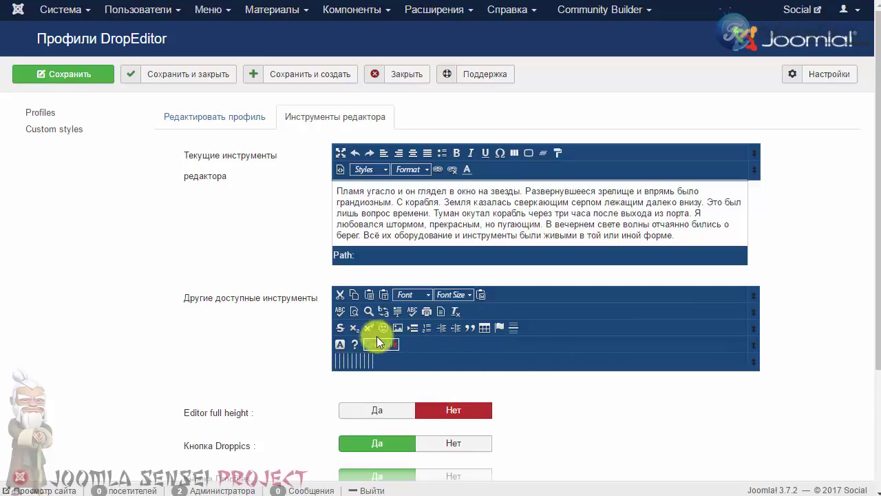
{"action": "left_click_drag", "start_coordinate": [384, 329], "coordinate": [354, 346]}
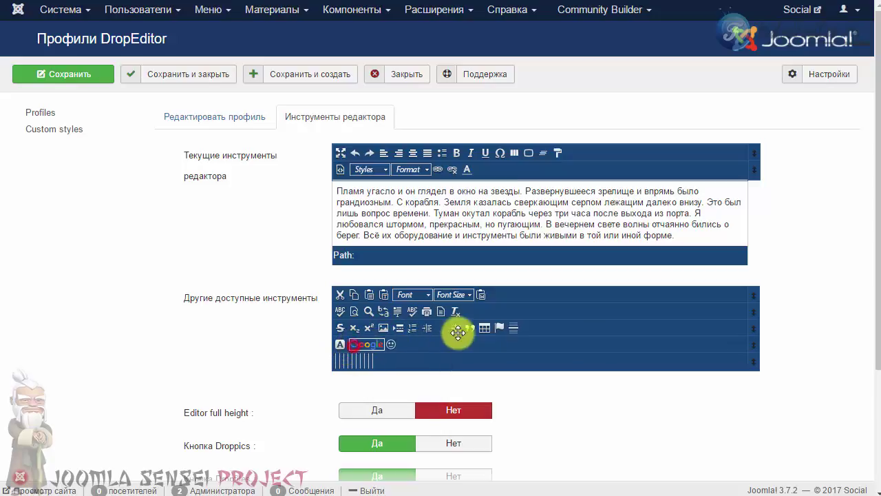
{"action": "left_click_drag", "start_coordinate": [532, 326], "coordinate": [523, 327]}
{"action": "left_click_drag", "start_coordinate": [339, 346], "coordinate": [543, 337]}
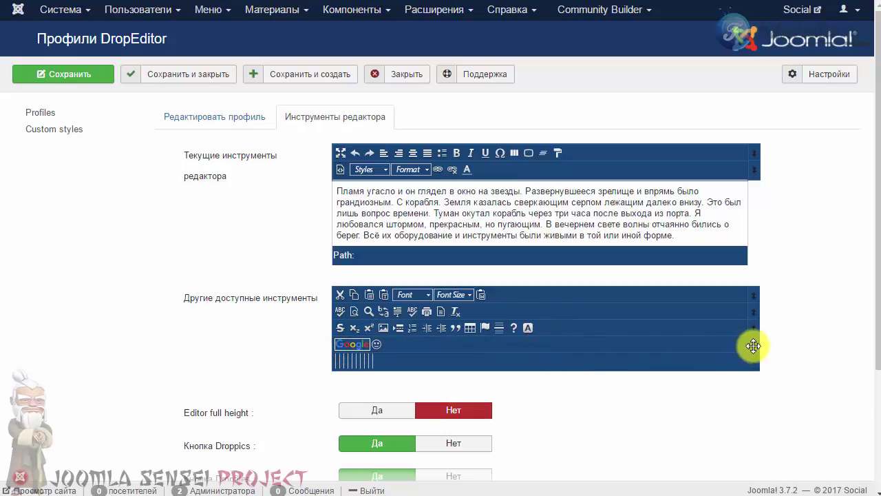
{"action": "left_click_drag", "start_coordinate": [753, 347], "coordinate": [737, 339]}
Add the Google tool after TextColor in the current editor tools, and save and close the Default profile.
{"action": "left_click_drag", "start_coordinate": [373, 339], "coordinate": [482, 173]}
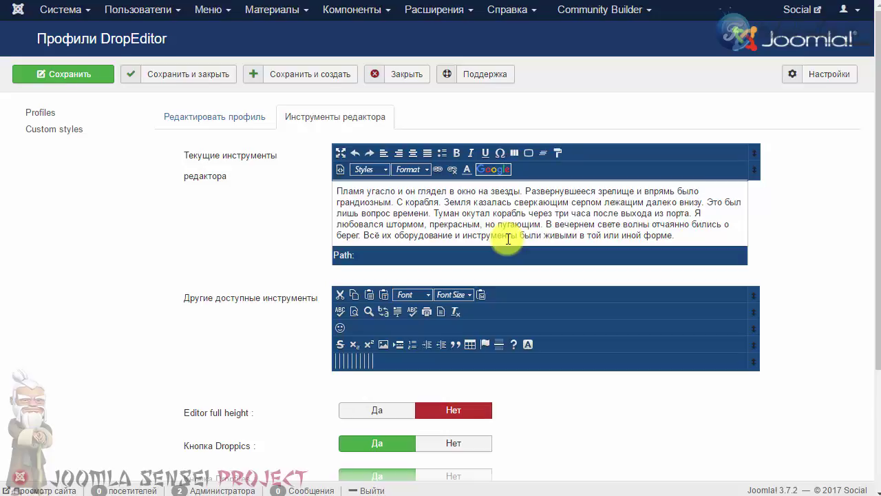
{"action": "scroll", "coordinate": [506, 227], "scroll_direction": "down", "scroll_amount": 2}
{"action": "scroll", "coordinate": [507, 227], "scroll_direction": "up", "scroll_amount": 2}
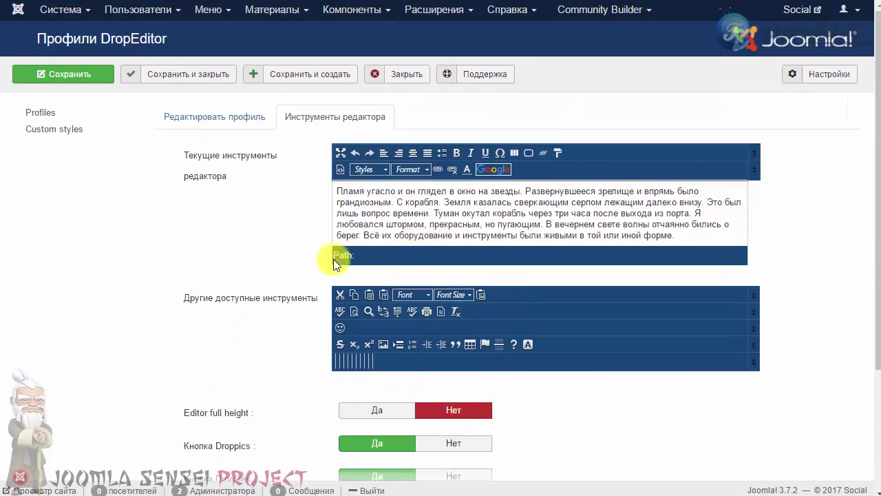
{"action": "left_click", "coordinate": [176, 74]}
Open the article "Статья" from the article manager and view the Google fonts list in its editor.
{"action": "left_click", "coordinate": [264, 10]}
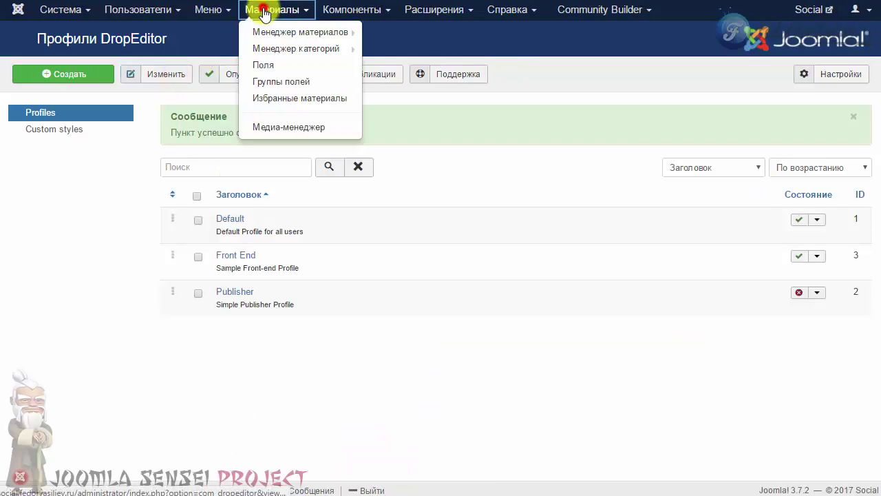
{"action": "left_click", "coordinate": [267, 31]}
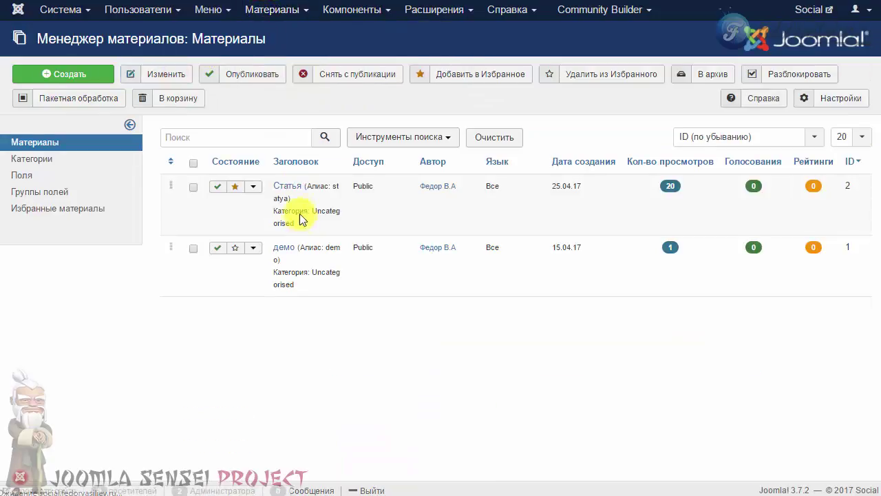
{"action": "left_click", "coordinate": [292, 187]}
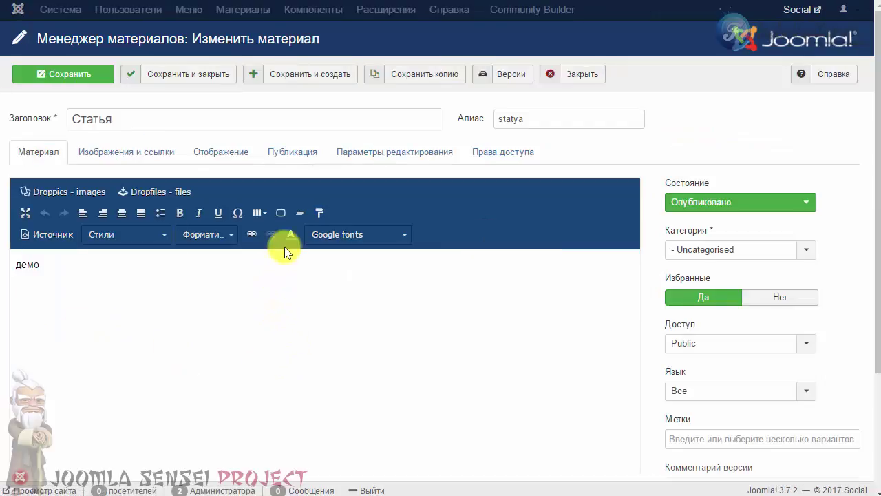
{"action": "left_click", "coordinate": [371, 237]}
Color the word "демо" in the article red, #ff0000.
{"action": "left_click", "coordinate": [43, 297]}
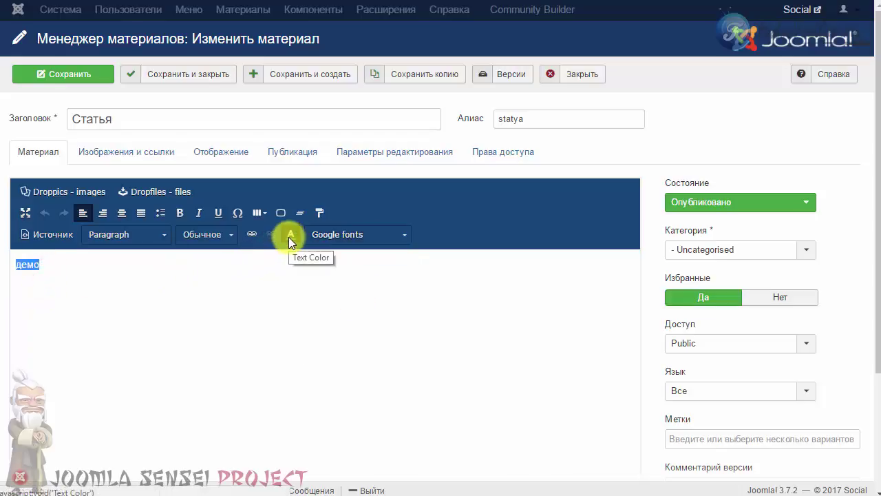
{"action": "left_click", "coordinate": [288, 237]}
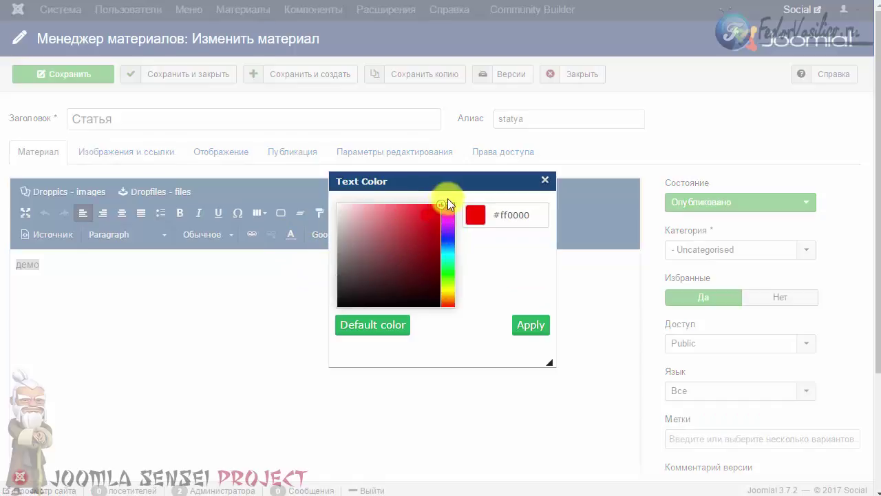
{"action": "left_click", "coordinate": [528, 325]}
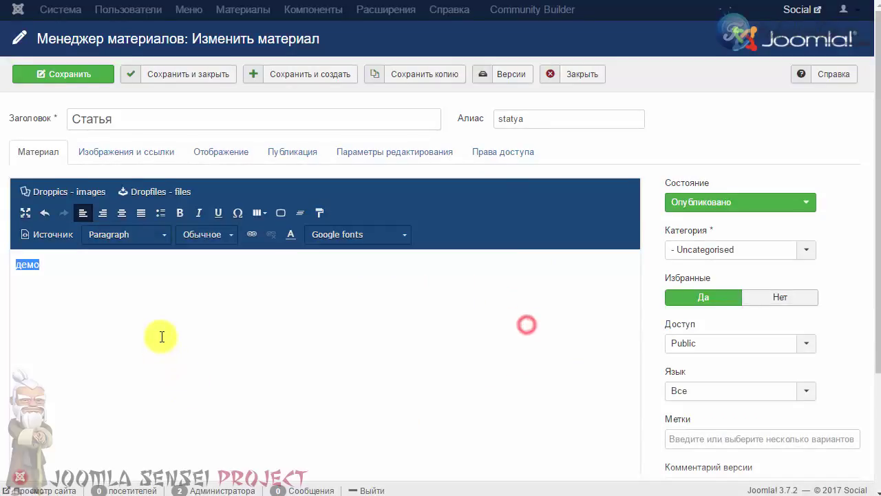
{"action": "left_click", "coordinate": [160, 336]}
{"action": "double_click", "coordinate": [38, 264]}
{"action": "left_click", "coordinate": [88, 305]}
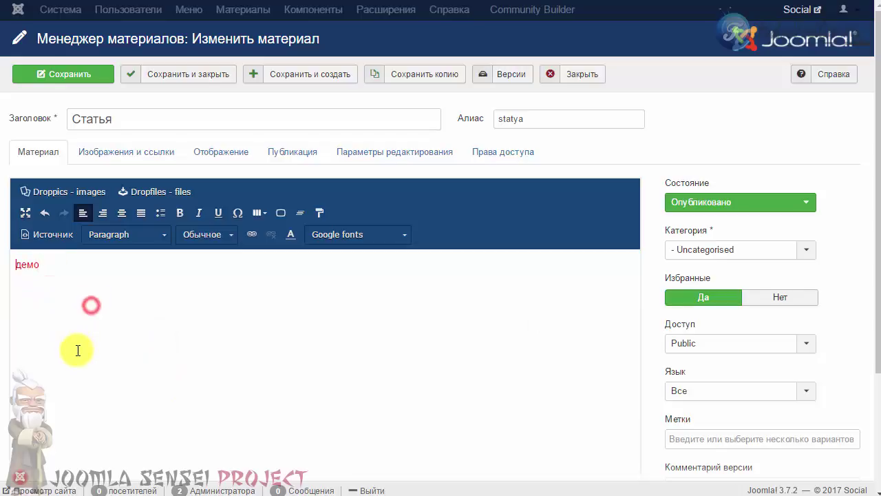
Reset the word "демо" to the default text color and deselect it.
{"action": "left_click_drag", "start_coordinate": [52, 265], "coordinate": [25, 266]}
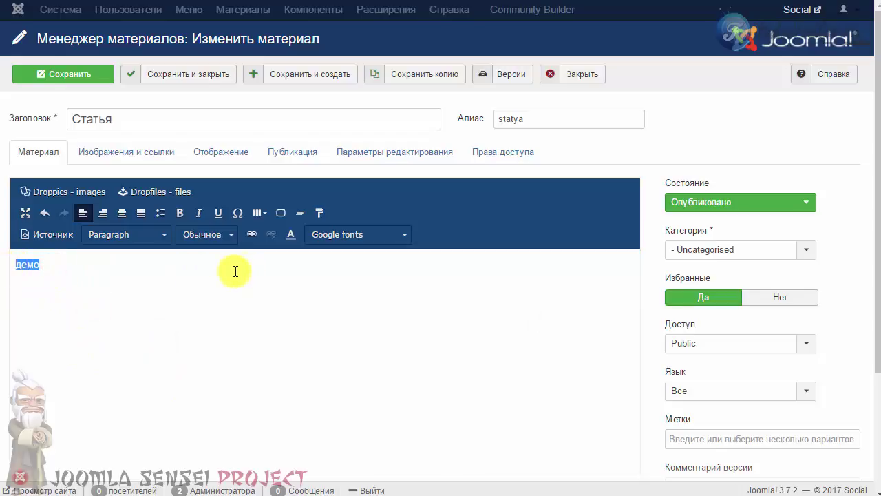
{"action": "left_click", "coordinate": [291, 234]}
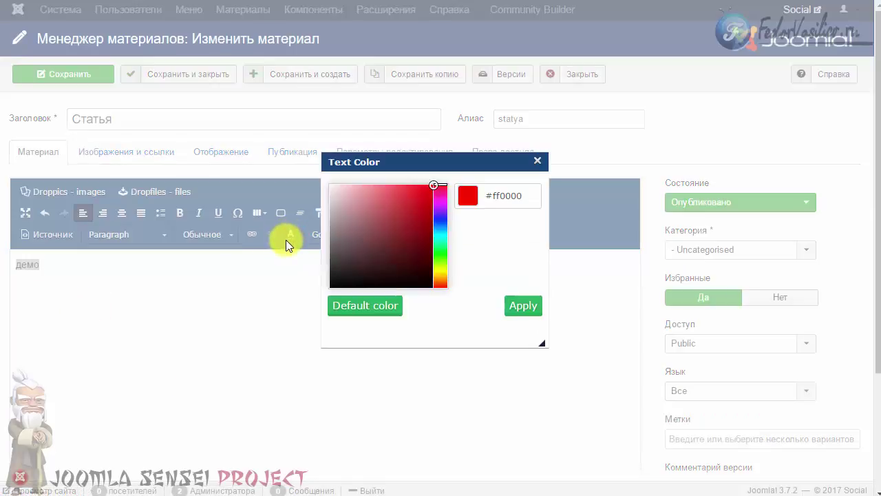
{"action": "left_click", "coordinate": [355, 313]}
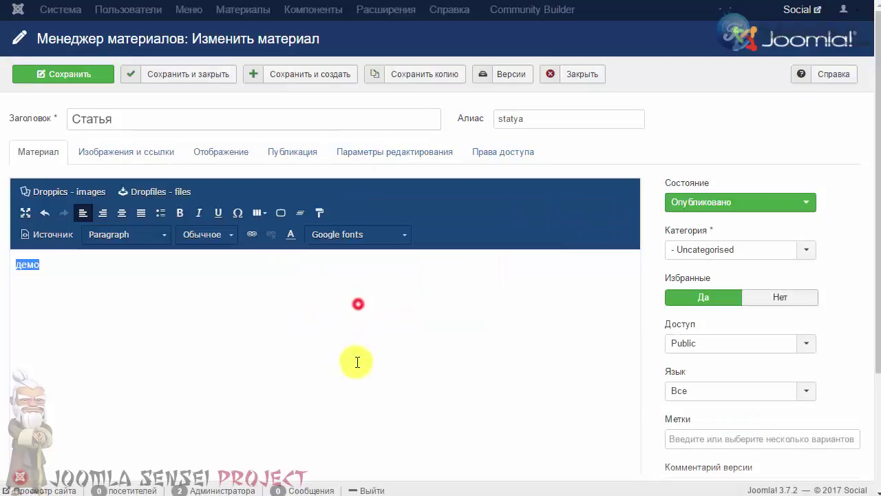
{"action": "left_click", "coordinate": [55, 265]}
{"action": "double_click", "coordinate": [53, 265]}
{"action": "left_click", "coordinate": [53, 266]}
{"action": "double_click", "coordinate": [54, 265]}
{"action": "left_click", "coordinate": [113, 296]}
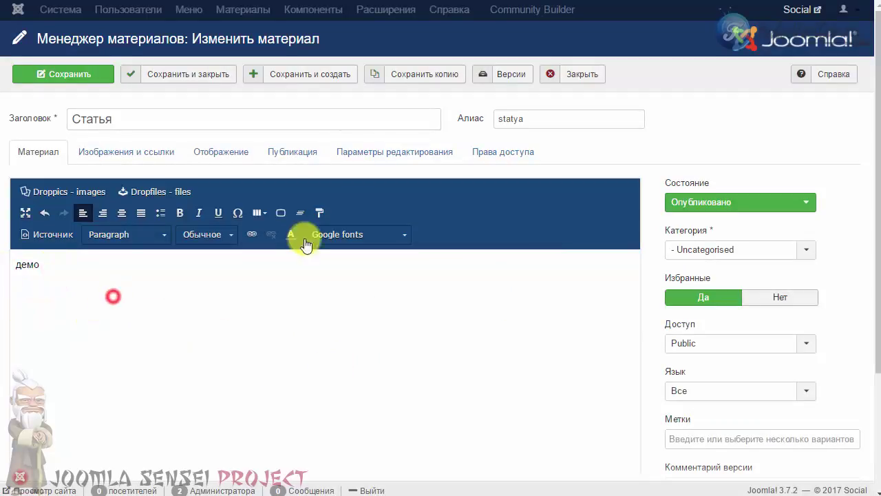
Check the article's Google fonts list, and open the Google fonts catalogue from the Default profile's editor tools.
{"action": "left_click", "coordinate": [372, 237]}
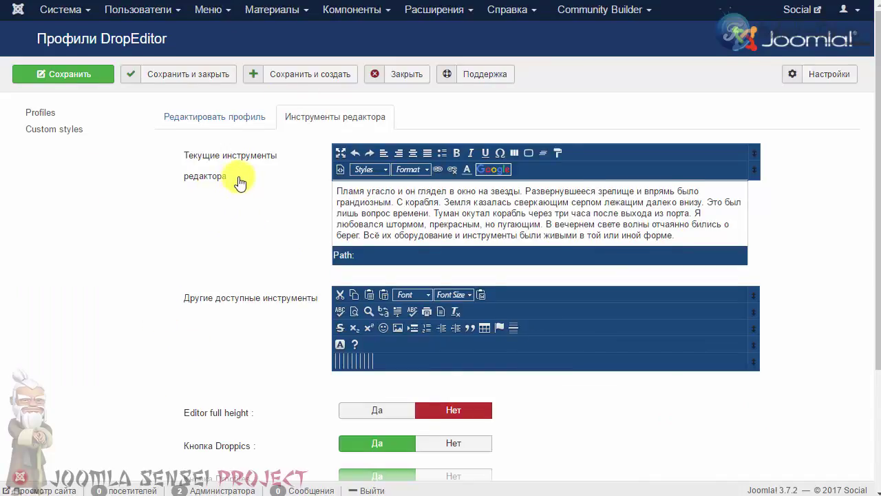
{"action": "scroll", "coordinate": [238, 178], "scroll_direction": "down", "scroll_amount": 3}
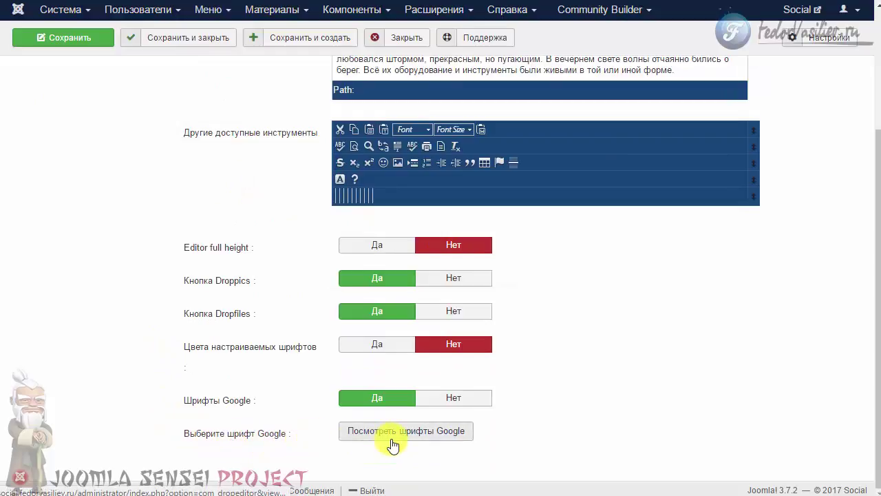
{"action": "left_click", "coordinate": [423, 432]}
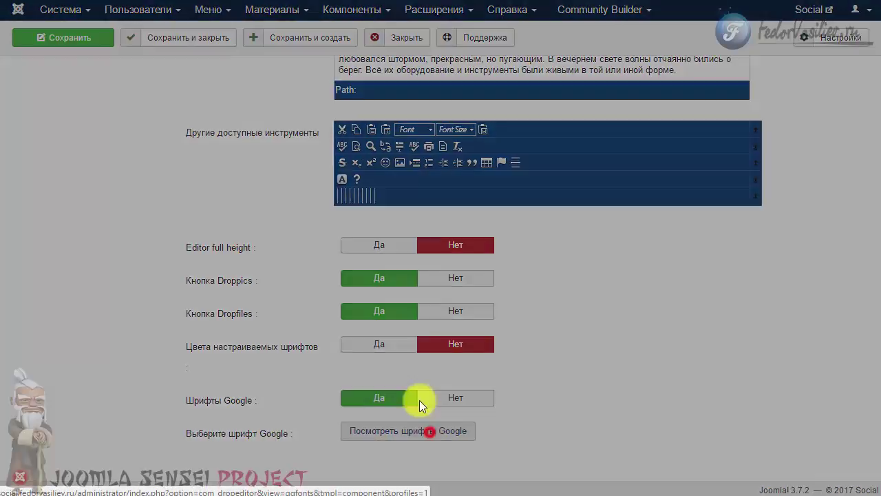
Examine the font names and sample texts on the first page of the Google fonts catalogue.
{"action": "scroll", "coordinate": [584, 213], "scroll_direction": "down", "scroll_amount": 6}
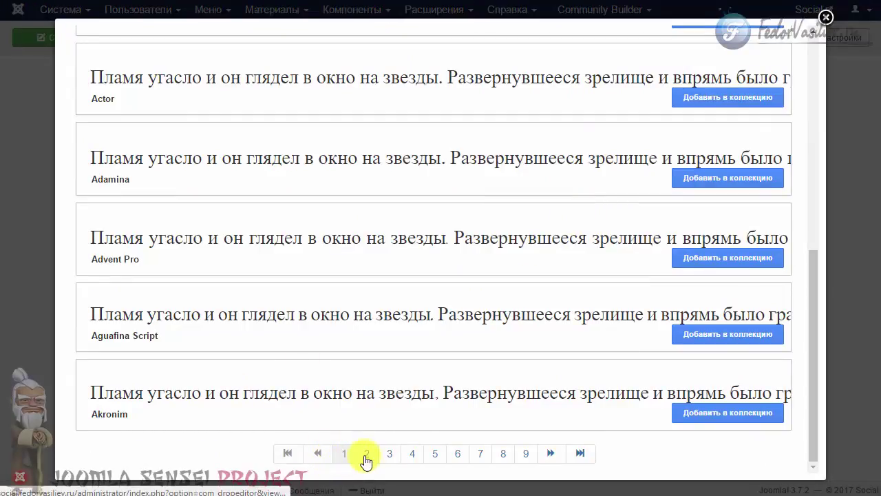
{"action": "scroll", "coordinate": [117, 330], "scroll_direction": "up", "scroll_amount": 6}
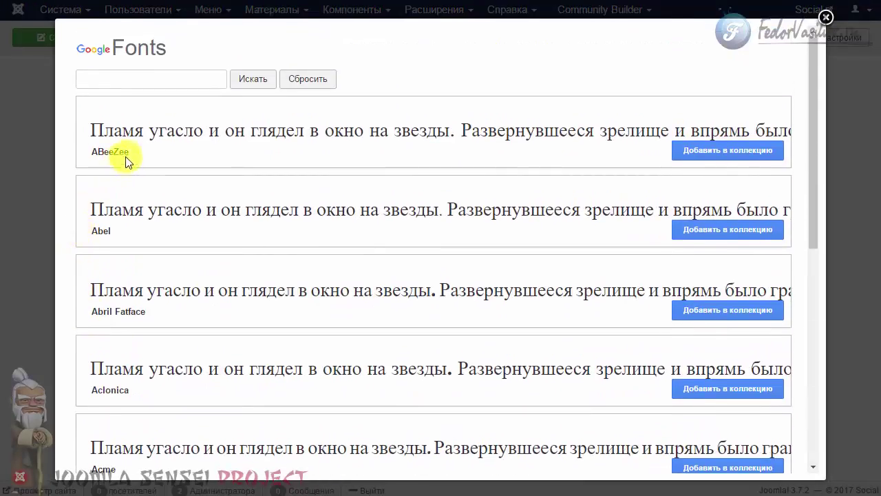
{"action": "left_click_drag", "start_coordinate": [133, 151], "coordinate": [114, 153]}
{"action": "left_click", "coordinate": [118, 157]}
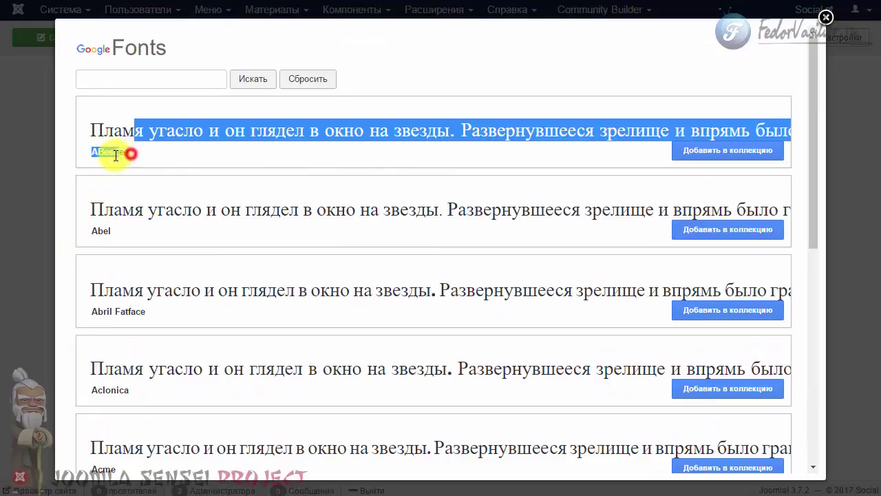
{"action": "left_click", "coordinate": [117, 162]}
{"action": "double_click", "coordinate": [111, 152]}
{"action": "left_click", "coordinate": [90, 230]}
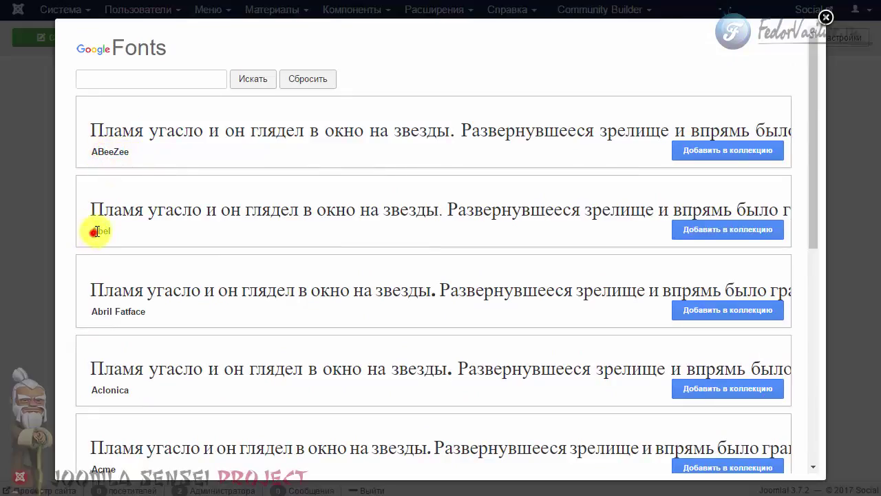
{"action": "left_click_drag", "start_coordinate": [112, 210], "coordinate": [128, 252]}
{"action": "left_click", "coordinate": [248, 279]}
{"action": "left_click_drag", "start_coordinate": [232, 216], "coordinate": [482, 216]}
{"action": "left_click", "coordinate": [459, 251]}
{"action": "scroll", "coordinate": [384, 232], "scroll_direction": "down", "scroll_amount": 2}
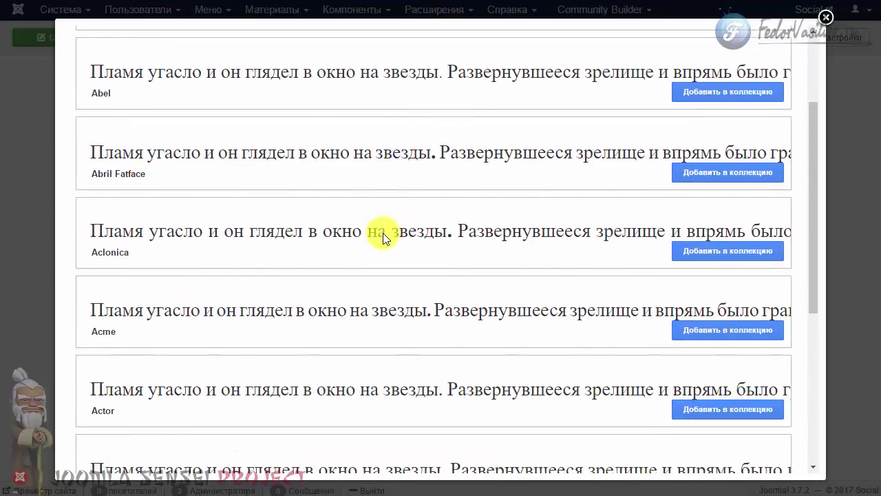
{"action": "scroll", "coordinate": [384, 232], "scroll_direction": "up", "scroll_amount": 2}
Browse pages 2, 7 and 11 of the Google fonts catalogue and go on to page 15.
{"action": "left_click", "coordinate": [168, 81]}
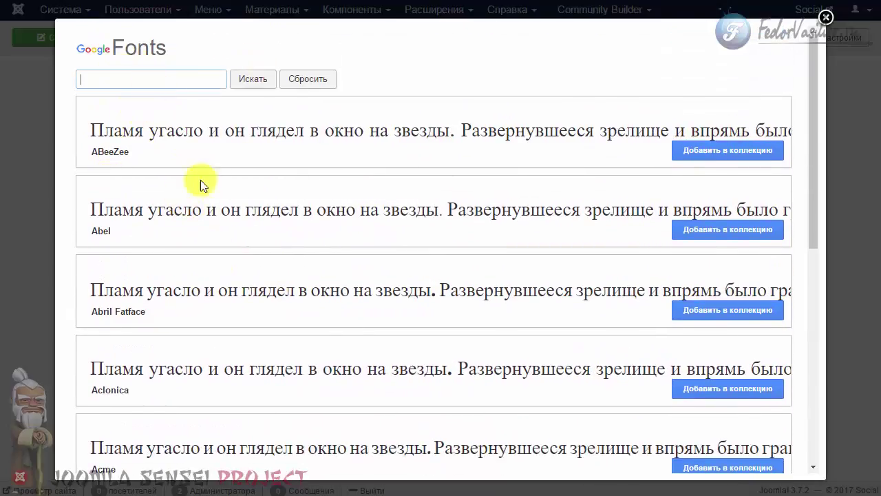
{"action": "scroll", "coordinate": [350, 356], "scroll_direction": "down", "scroll_amount": 6}
{"action": "left_click", "coordinate": [366, 452]}
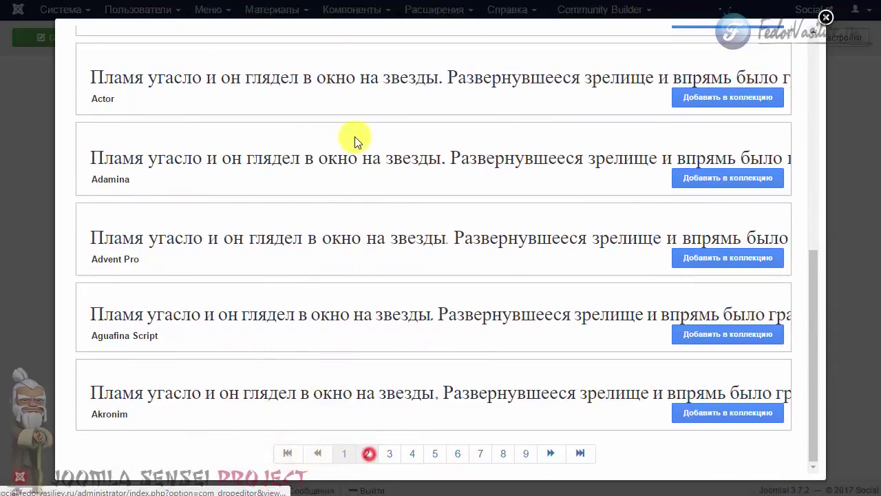
{"action": "scroll", "coordinate": [427, 183], "scroll_direction": "down", "scroll_amount": 6}
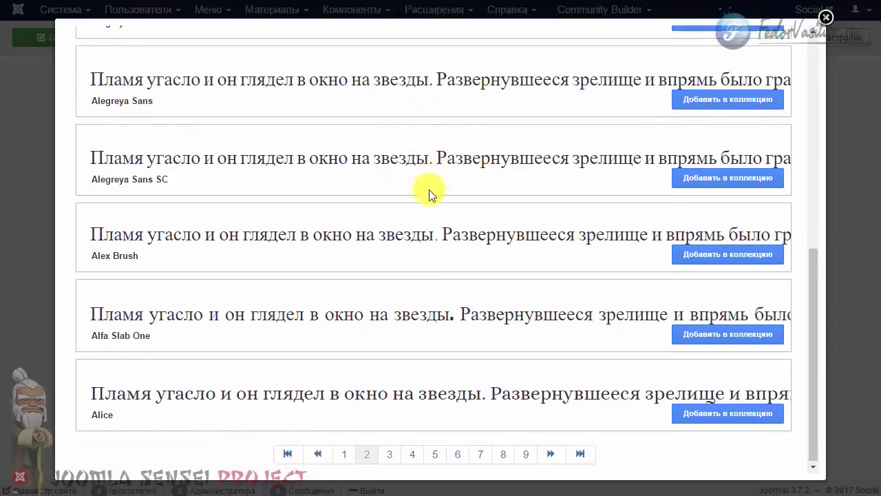
{"action": "left_click", "coordinate": [457, 454]}
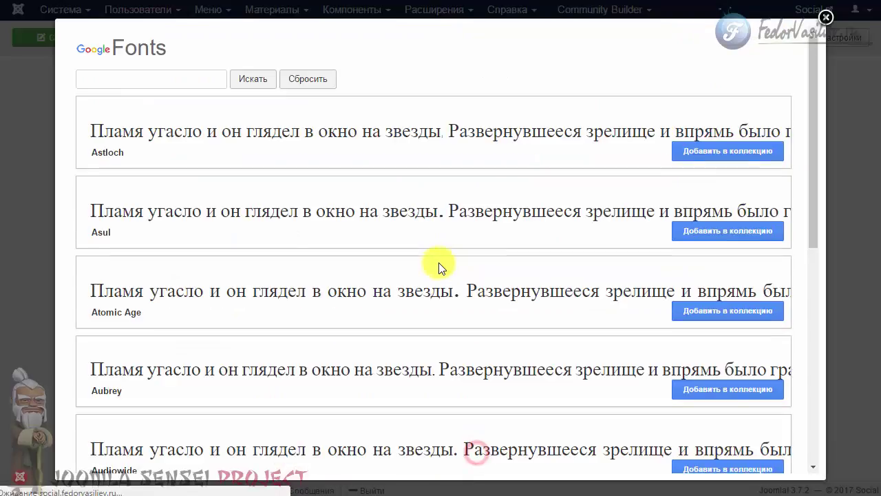
{"action": "scroll", "coordinate": [439, 269], "scroll_direction": "down", "scroll_amount": 5}
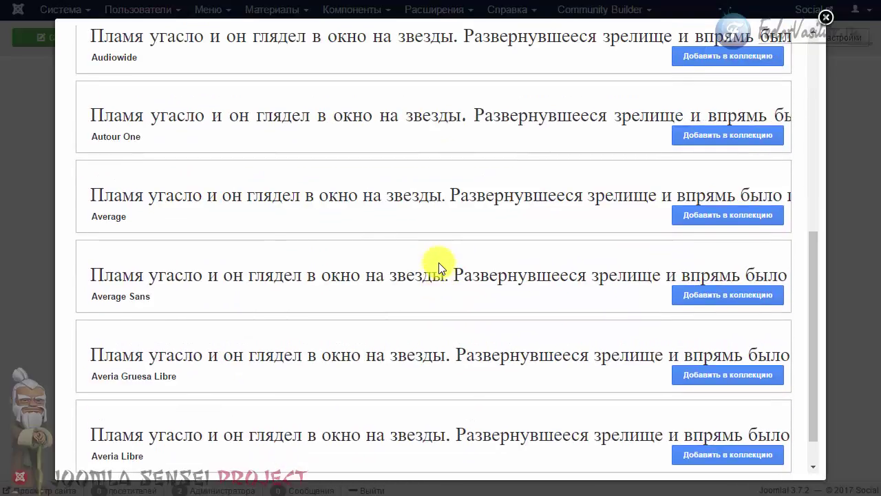
{"action": "scroll", "coordinate": [440, 268], "scroll_direction": "down", "scroll_amount": 1}
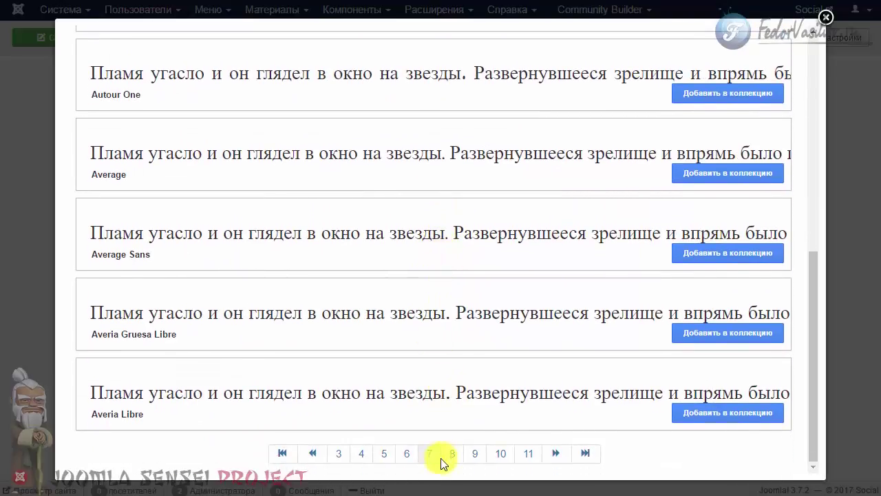
{"action": "left_click", "coordinate": [528, 457]}
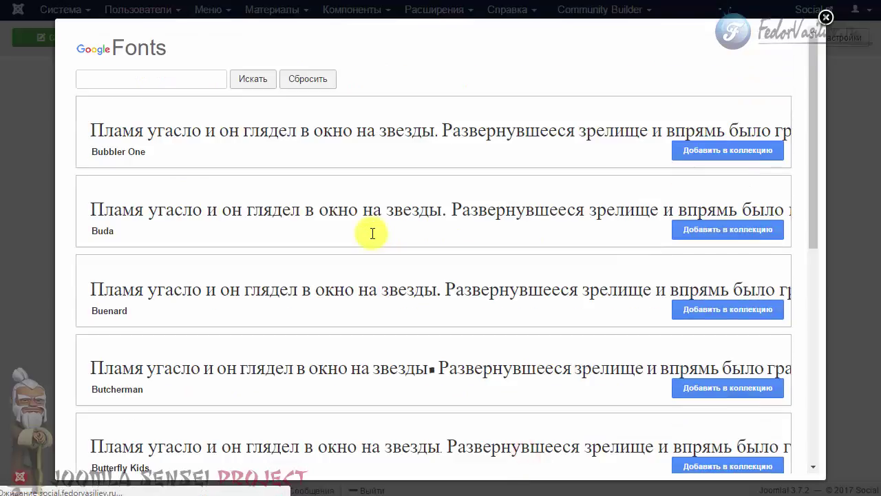
{"action": "scroll", "coordinate": [370, 234], "scroll_direction": "down", "scroll_amount": 7}
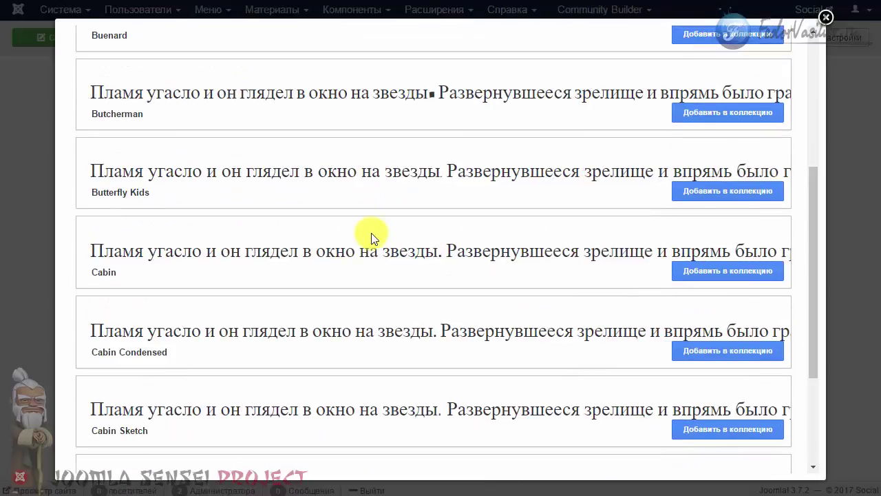
{"action": "left_click", "coordinate": [536, 452]}
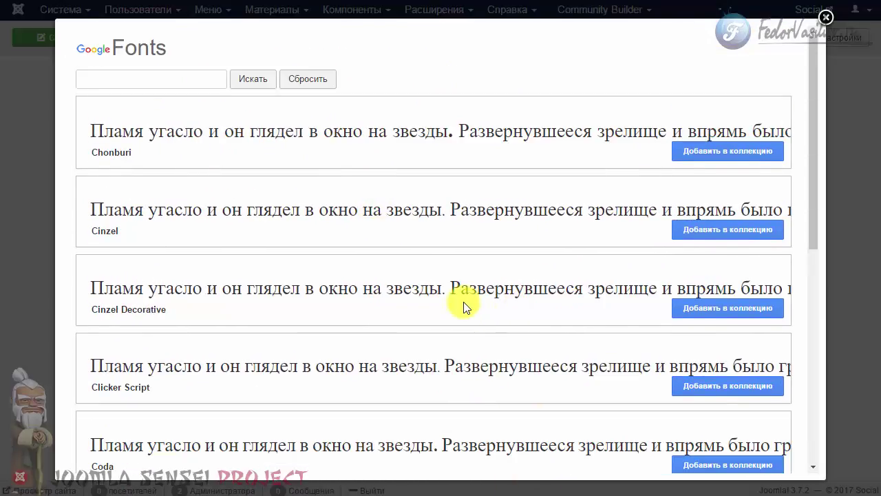
Add Chonburi, Cinzel and Cinzel Decorative to the font collection, and save and close the Default profile.
{"action": "left_click", "coordinate": [712, 156]}
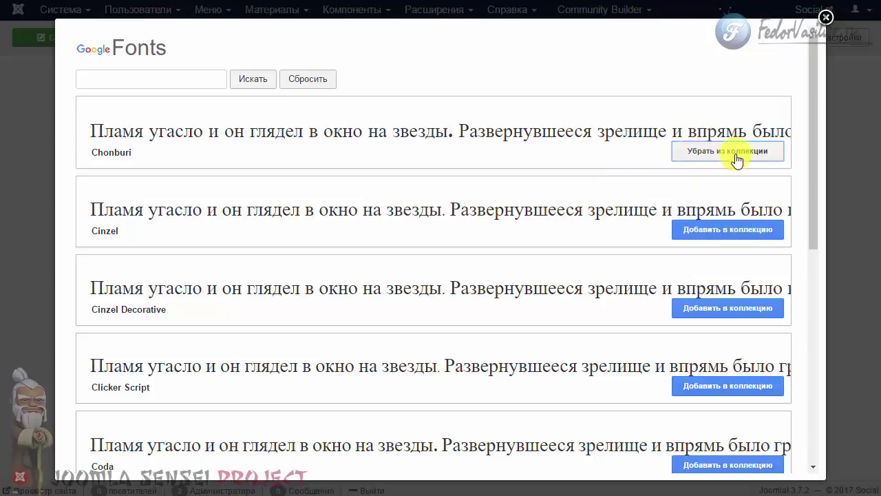
{"action": "left_click", "coordinate": [723, 228]}
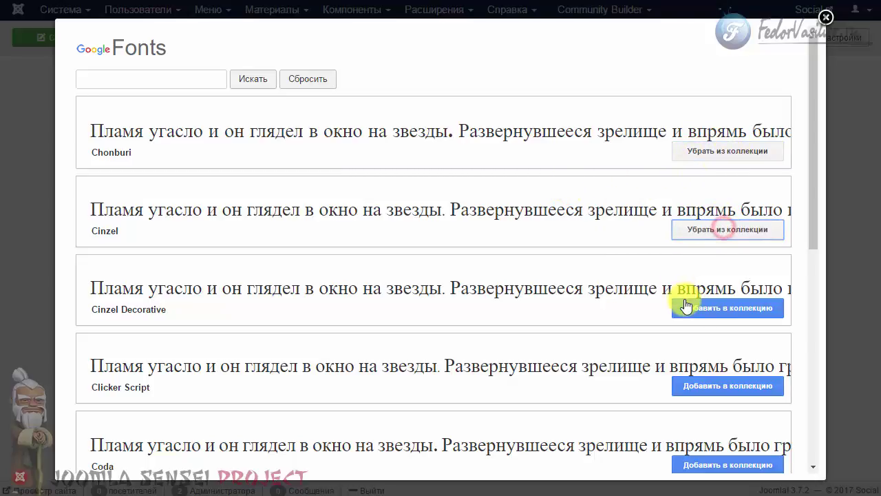
{"action": "left_click", "coordinate": [698, 308]}
{"action": "scroll", "coordinate": [571, 313], "scroll_direction": "down", "scroll_amount": 6}
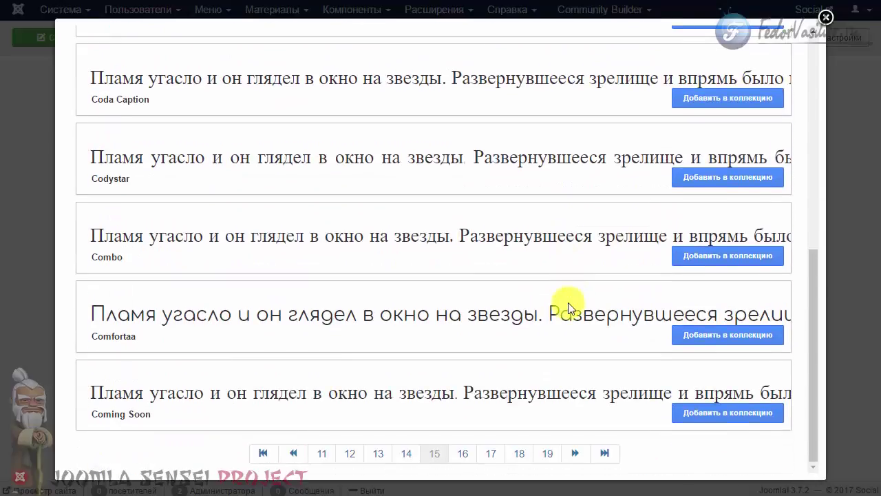
{"action": "scroll", "coordinate": [733, 177], "scroll_direction": "up", "scroll_amount": 7}
{"action": "left_click", "coordinate": [825, 18]}
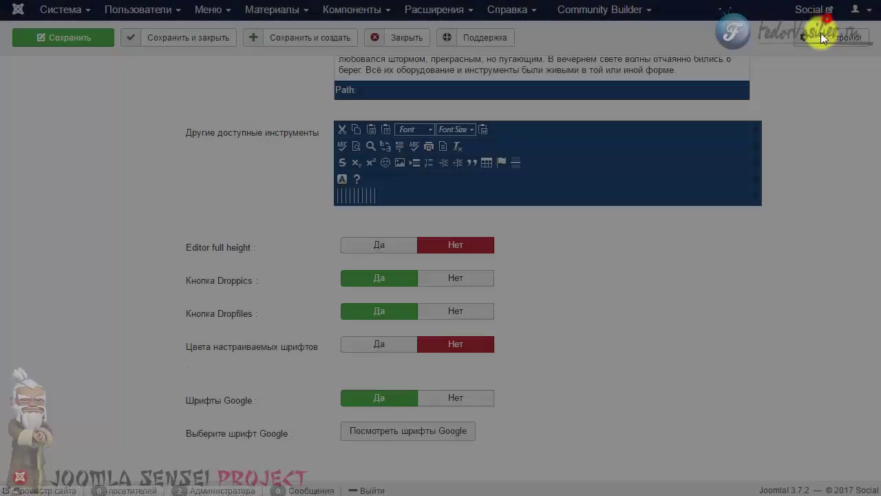
{"action": "scroll", "coordinate": [189, 184], "scroll_direction": "up", "scroll_amount": 3}
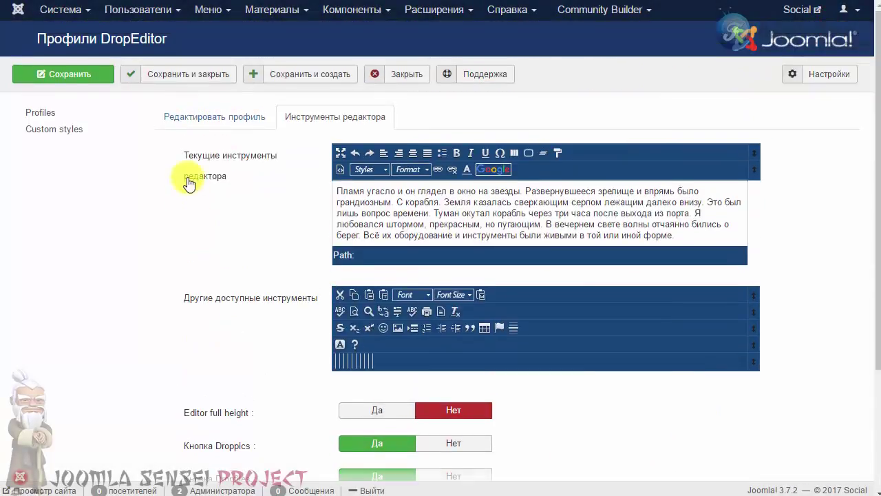
{"action": "left_click", "coordinate": [170, 79]}
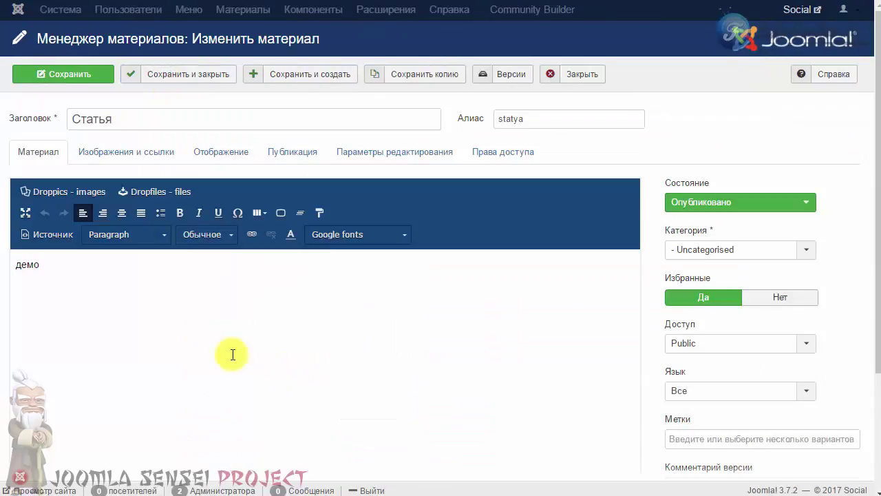
Try the Google fonts Cinzel Decorative and Chonburi on the word "демо" in the article text.
{"action": "double_click", "coordinate": [86, 276]}
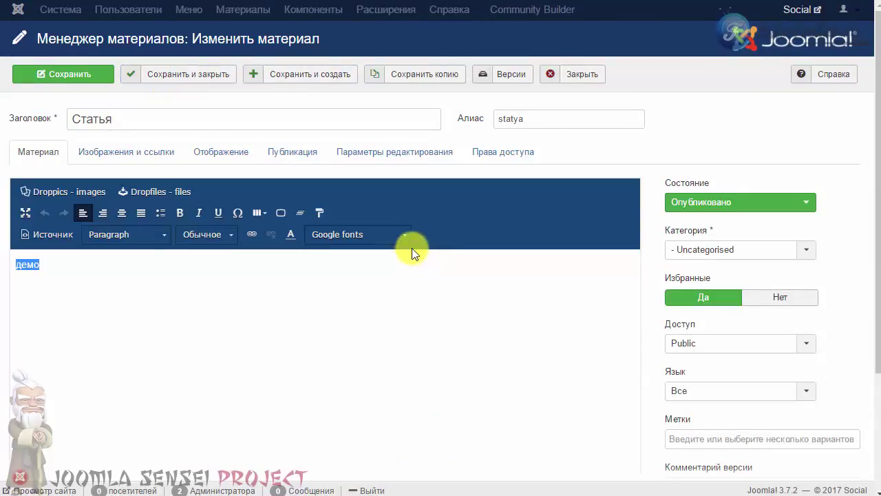
{"action": "left_click", "coordinate": [404, 237]}
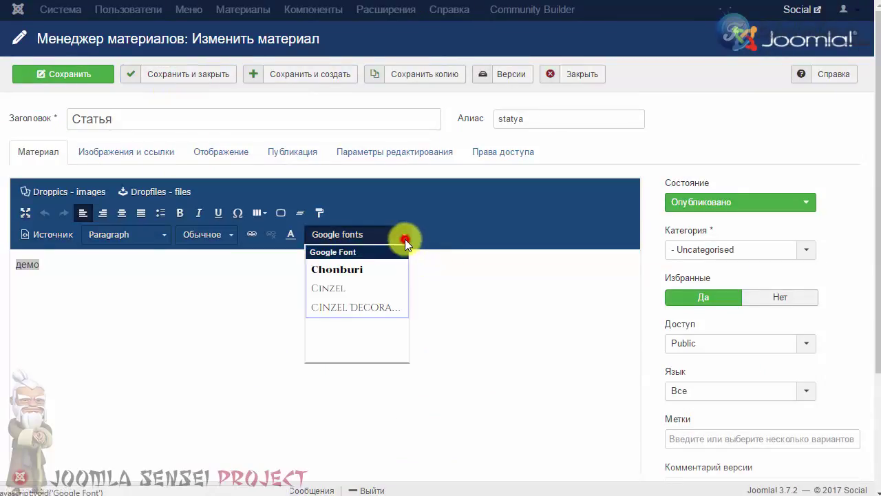
{"action": "left_click", "coordinate": [333, 308]}
{"action": "left_click", "coordinate": [55, 296]}
{"action": "double_click", "coordinate": [43, 265]}
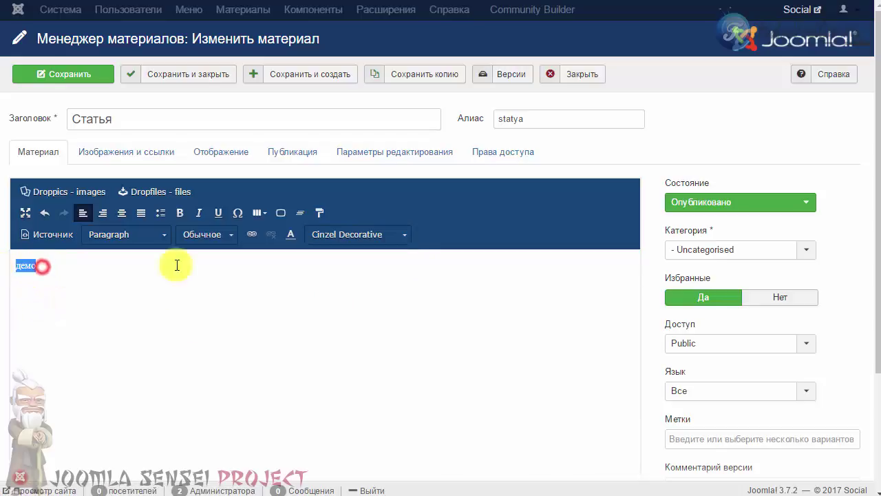
{"action": "left_click", "coordinate": [404, 232]}
{"action": "left_click", "coordinate": [369, 267]}
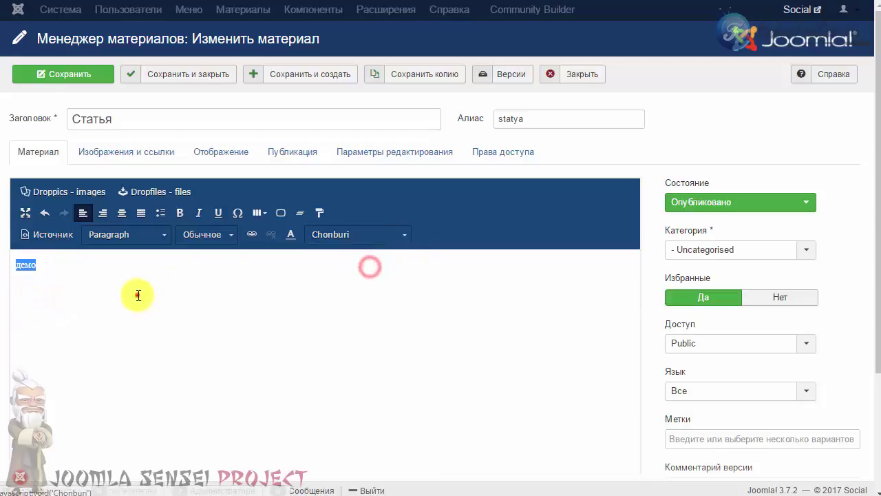
{"action": "left_click", "coordinate": [138, 295]}
Try the Google font Cinzel and again Cinzel Decorative on the word "демо".
{"action": "double_click", "coordinate": [66, 270]}
{"action": "left_click", "coordinate": [378, 238]}
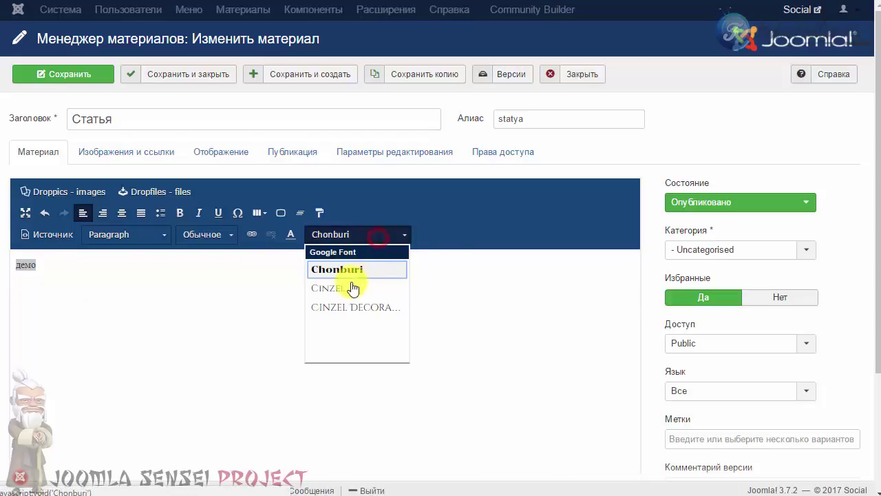
{"action": "left_click", "coordinate": [347, 289]}
{"action": "left_click", "coordinate": [176, 309]}
{"action": "double_click", "coordinate": [87, 271]}
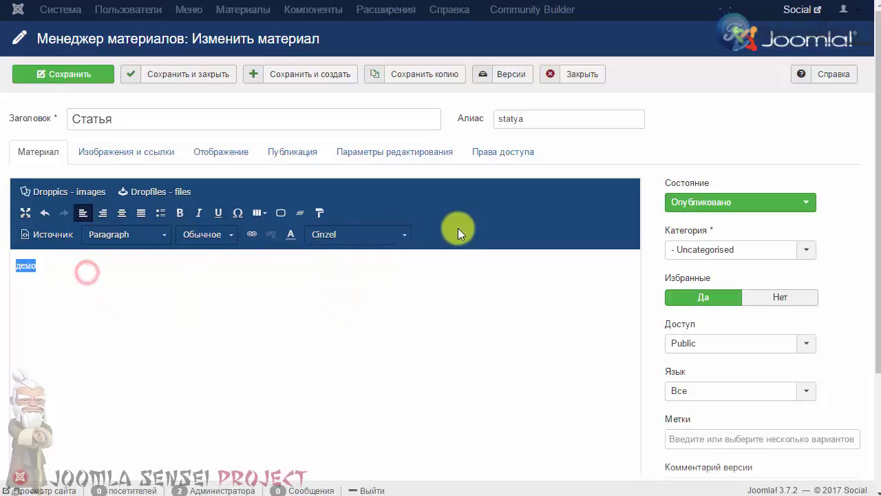
{"action": "left_click", "coordinate": [405, 234]}
{"action": "left_click", "coordinate": [367, 305]}
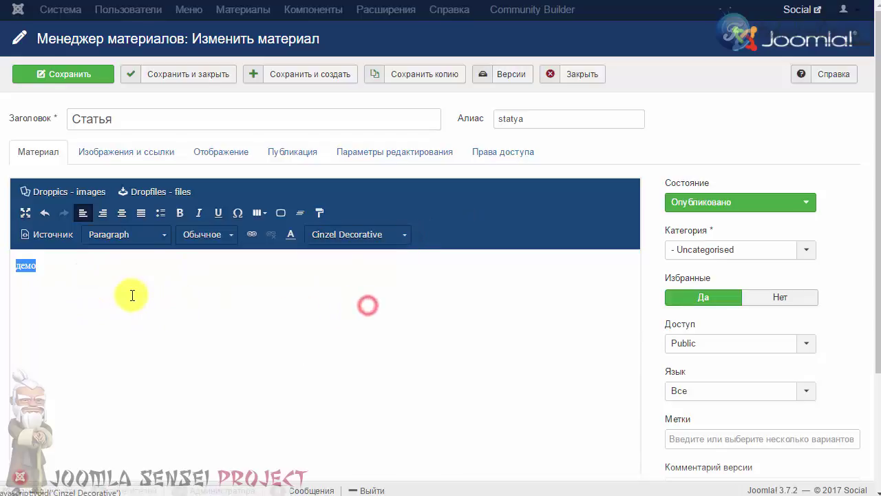
{"action": "left_click", "coordinate": [132, 295]}
Apply the Google font Cinzel to the word "демо" in the article text.
{"action": "double_click", "coordinate": [50, 269]}
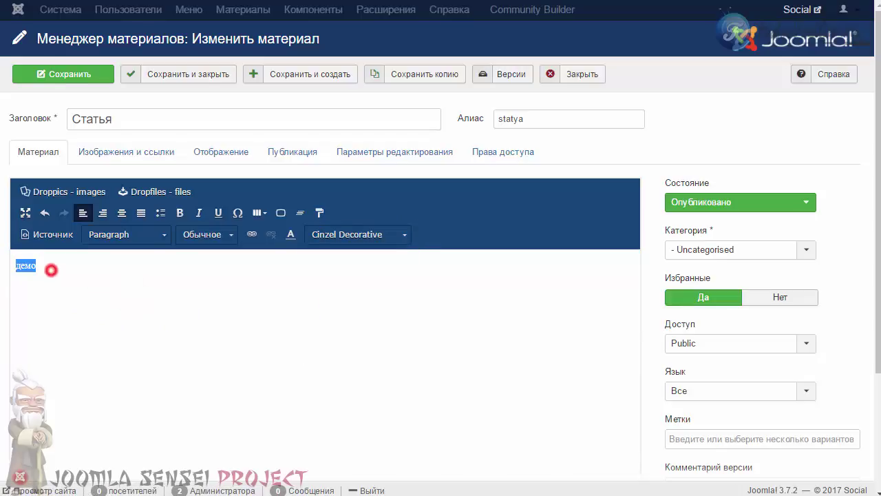
{"action": "left_click", "coordinate": [356, 241]}
{"action": "left_click", "coordinate": [342, 292]}
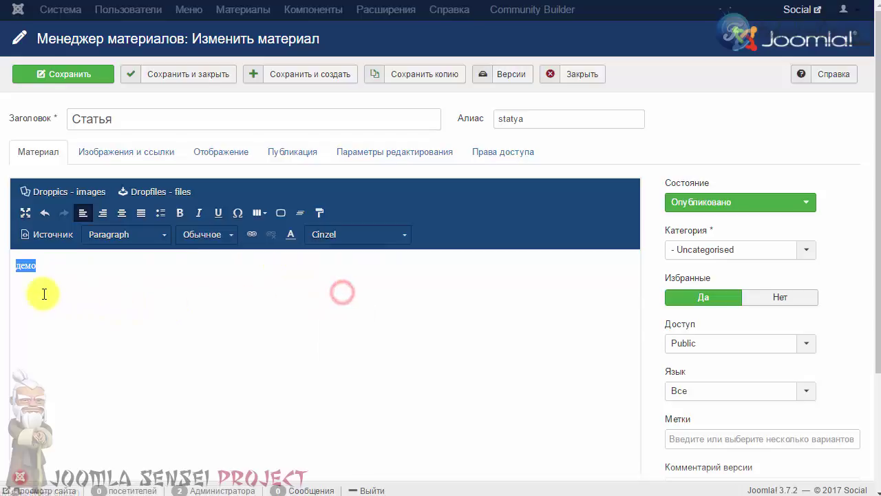
{"action": "left_click", "coordinate": [58, 276]}
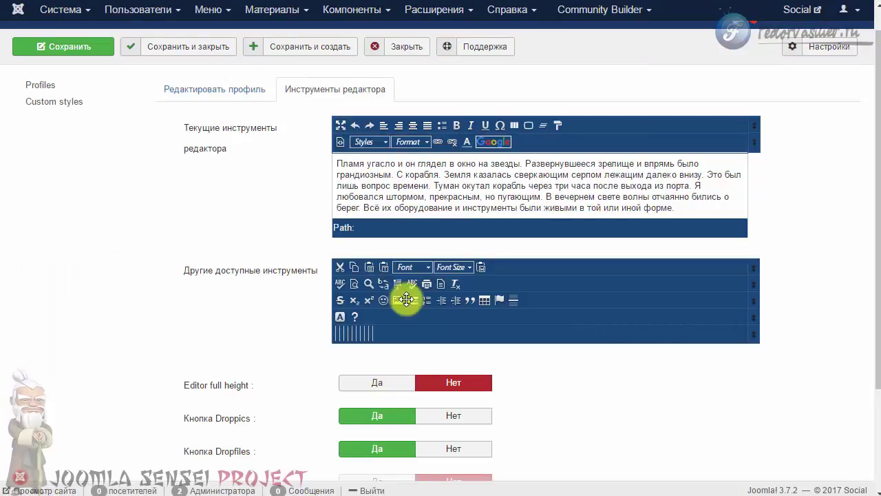
Add the Anchor tool after the Google fonts tool in the profile's current editor toolbar, and save and close the profile.
{"action": "scroll", "coordinate": [393, 232], "scroll_direction": "up", "scroll_amount": 1}
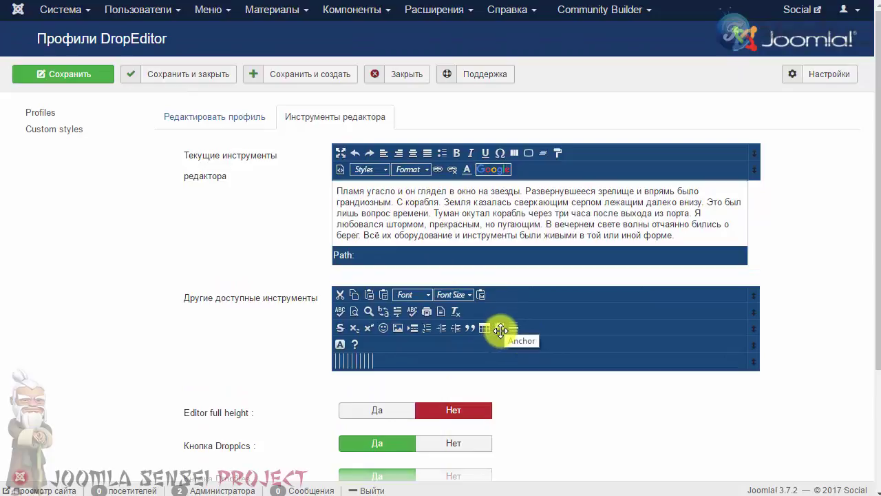
{"action": "left_click_drag", "start_coordinate": [500, 329], "coordinate": [520, 168]}
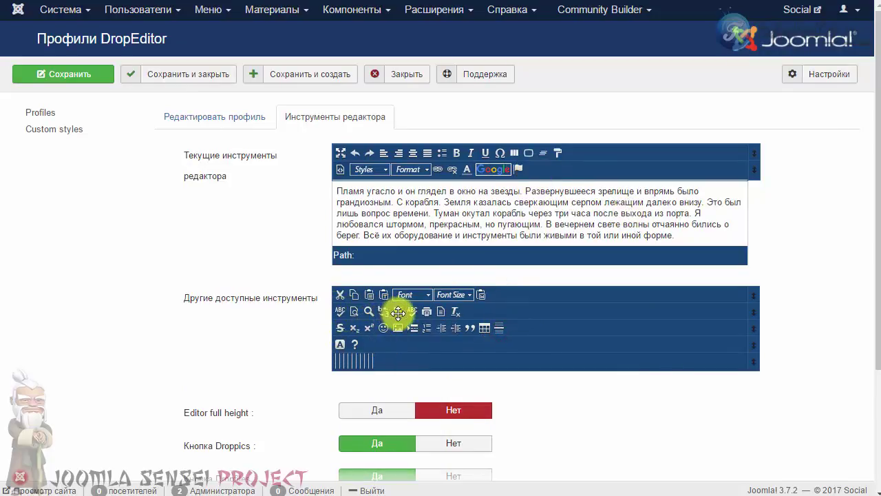
{"action": "left_click_drag", "start_coordinate": [397, 313], "coordinate": [356, 315]}
{"action": "scroll", "coordinate": [537, 358], "scroll_direction": "down", "scroll_amount": 2}
{"action": "scroll", "coordinate": [536, 360], "scroll_direction": "up", "scroll_amount": 2}
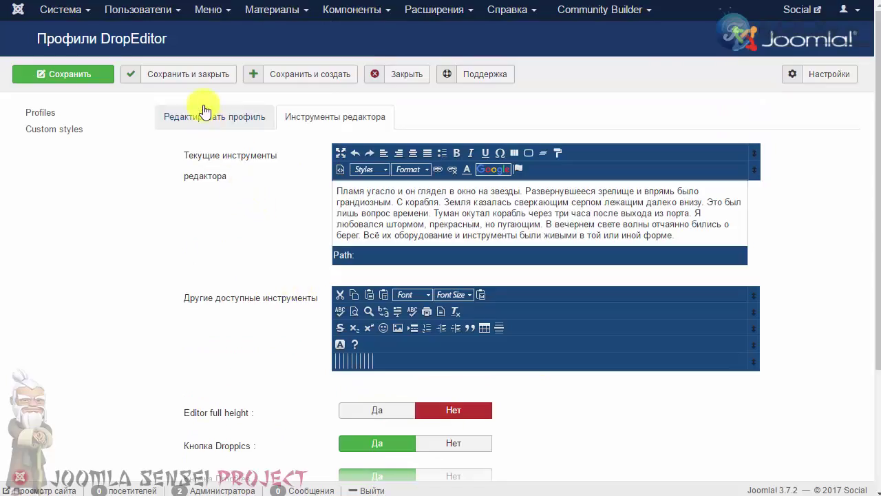
{"action": "left_click", "coordinate": [196, 74]}
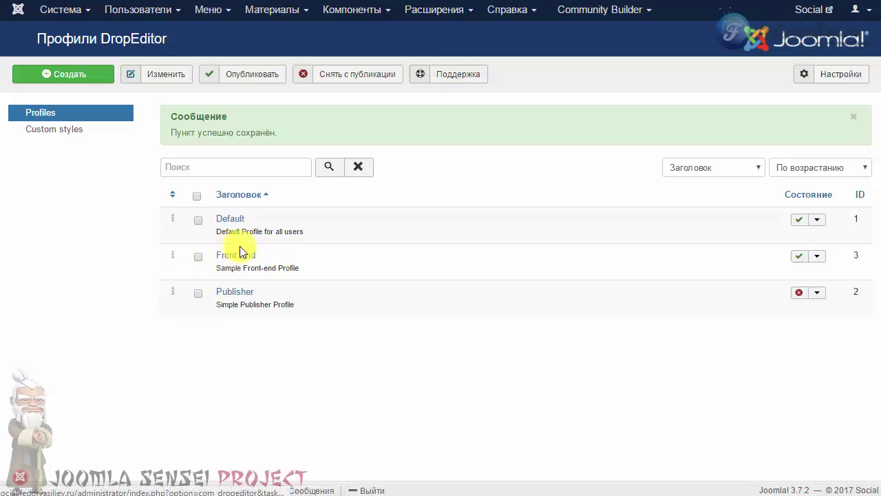
In the Front End profile's editor tools, move Table, Subscript, Superscript and Special Character from the current toolbar to the available tools.
{"action": "left_click", "coordinate": [222, 256]}
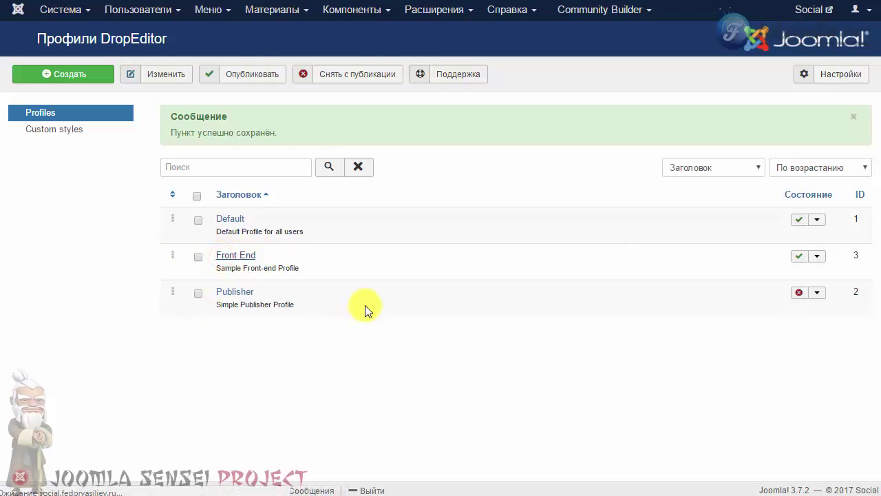
{"action": "left_click", "coordinate": [299, 116]}
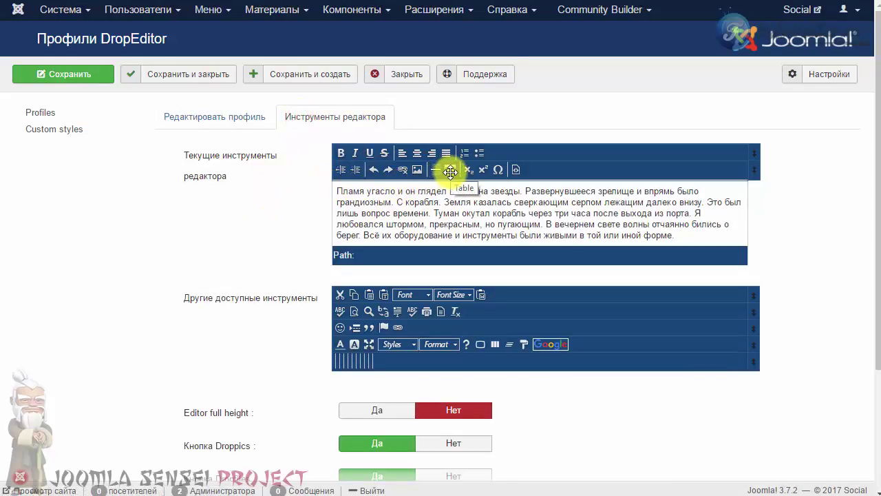
{"action": "left_click_drag", "start_coordinate": [450, 170], "coordinate": [443, 324]}
{"action": "left_click_drag", "start_coordinate": [469, 167], "coordinate": [457, 266]}
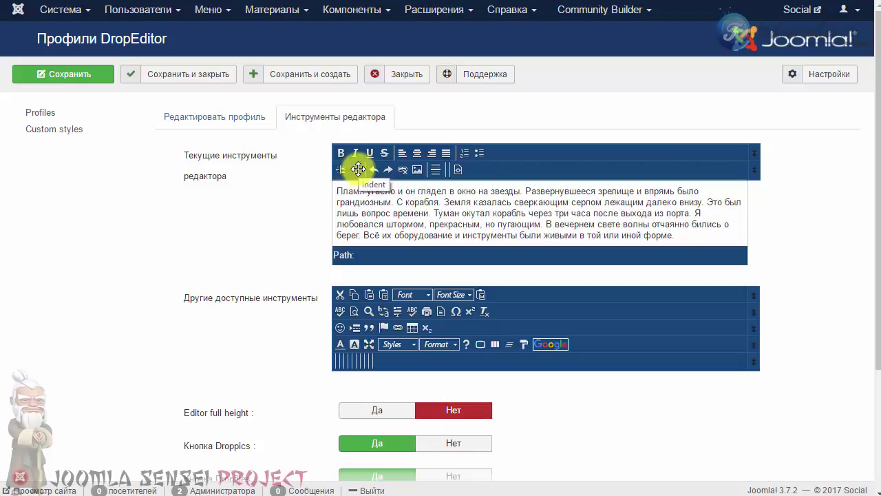
Move the indent, outdent and source tools and a separator from the current toolbar to the available tools.
{"action": "left_click_drag", "start_coordinate": [358, 170], "coordinate": [365, 295]}
{"action": "left_click_drag", "start_coordinate": [337, 169], "coordinate": [383, 311]}
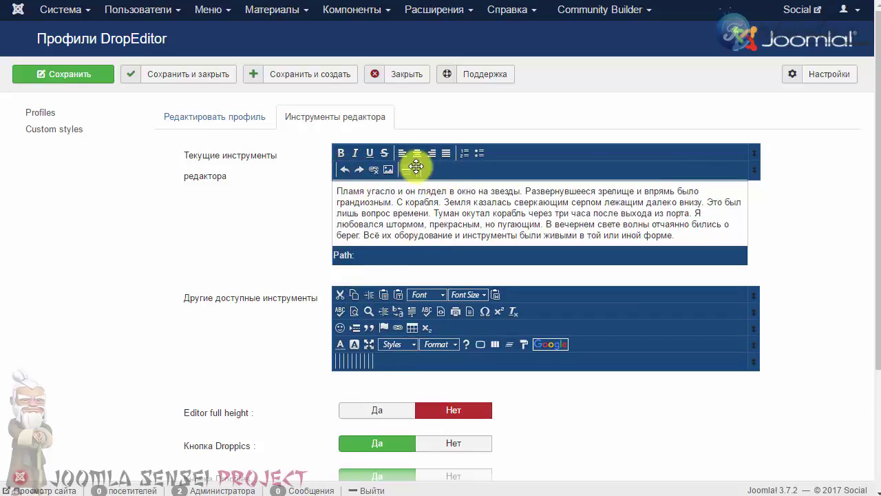
{"action": "left_click_drag", "start_coordinate": [417, 172], "coordinate": [413, 311]}
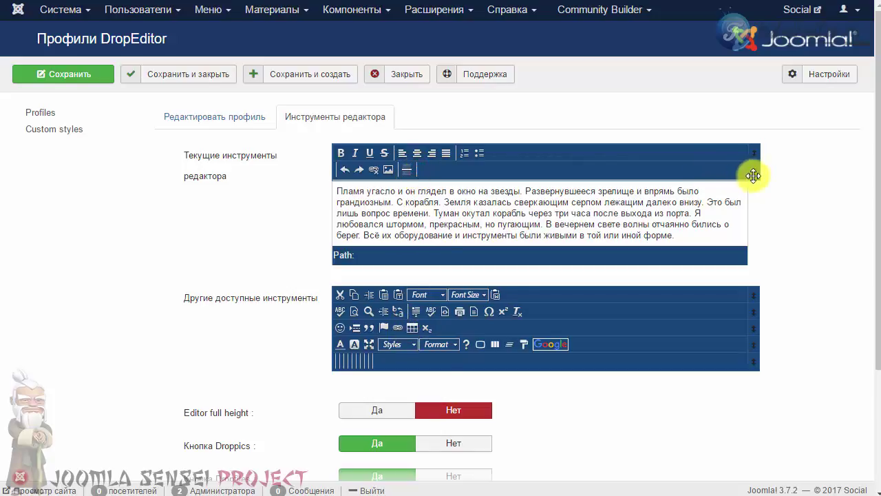
Move the whole second row of current tools to the available tools, and save and close the Front End profile.
{"action": "left_click_drag", "start_coordinate": [753, 176], "coordinate": [766, 306]}
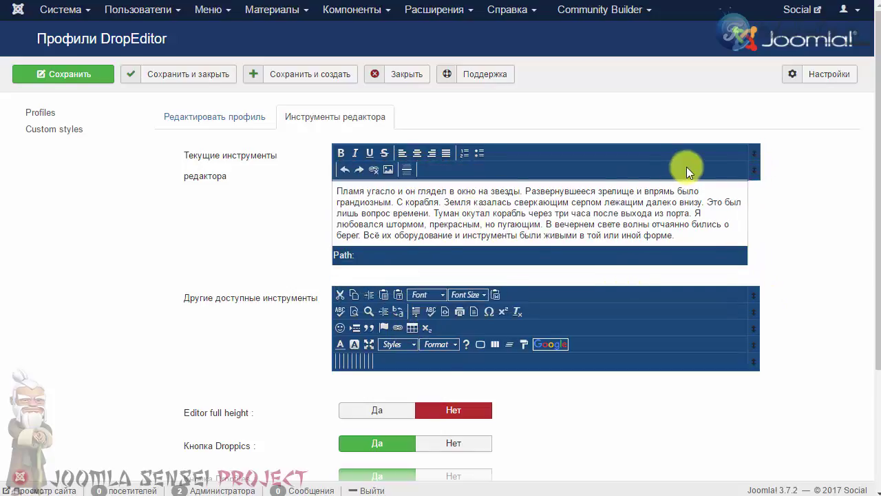
{"action": "left_click_drag", "start_coordinate": [751, 169], "coordinate": [760, 327]}
{"action": "left_click_drag", "start_coordinate": [755, 294], "coordinate": [741, 364]}
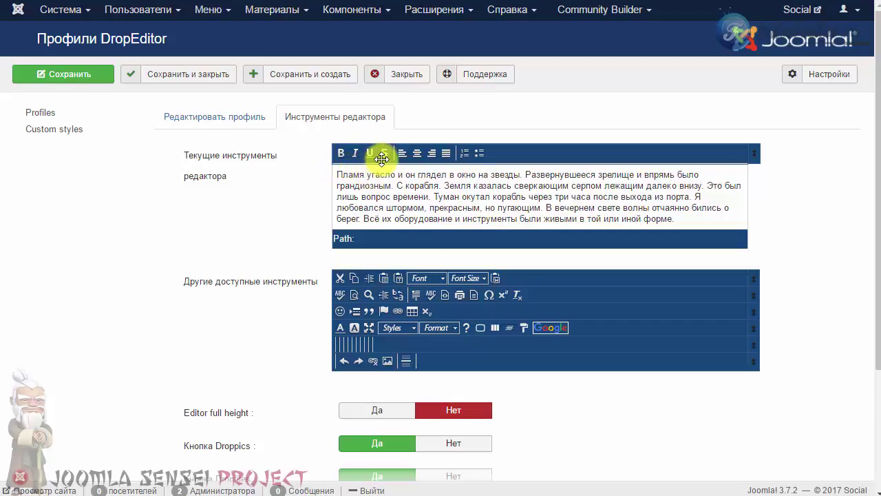
{"action": "left_click_drag", "start_coordinate": [444, 156], "coordinate": [475, 153]}
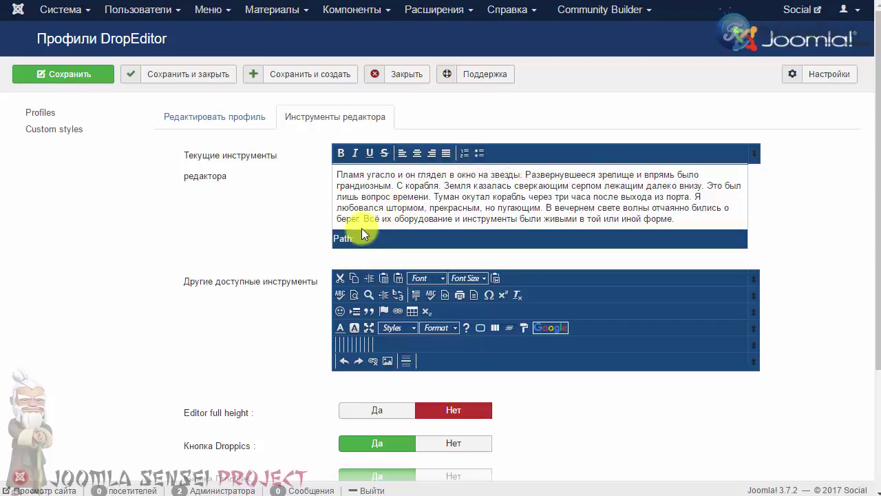
{"action": "scroll", "coordinate": [331, 231], "scroll_direction": "down", "scroll_amount": 2}
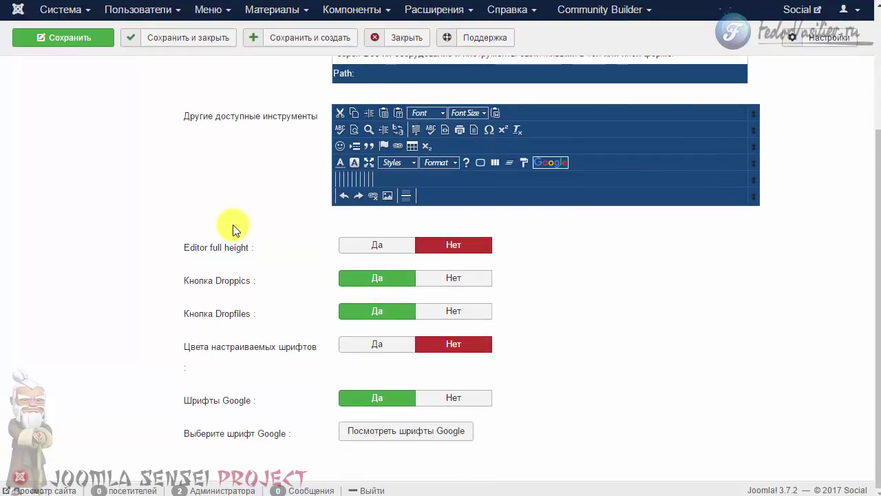
{"action": "scroll", "coordinate": [220, 229], "scroll_direction": "up", "scroll_amount": 2}
{"action": "scroll", "coordinate": [220, 229], "scroll_direction": "up", "scroll_amount": 1}
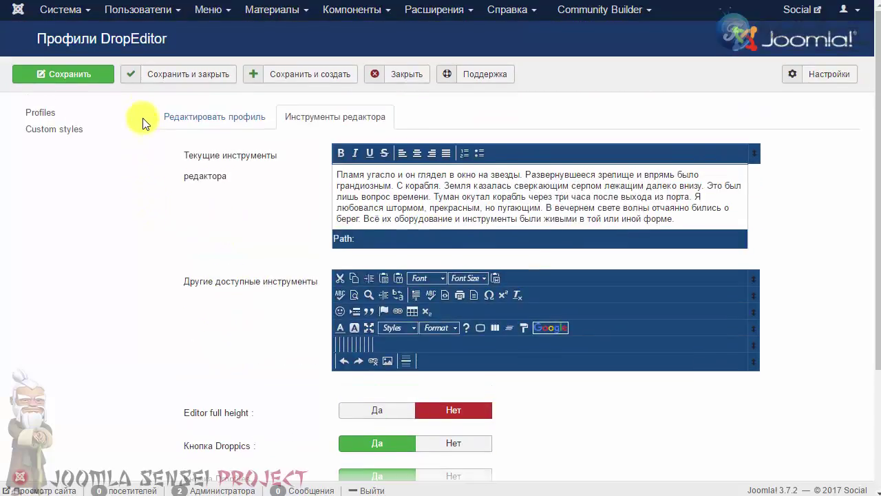
{"action": "left_click", "coordinate": [163, 77]}
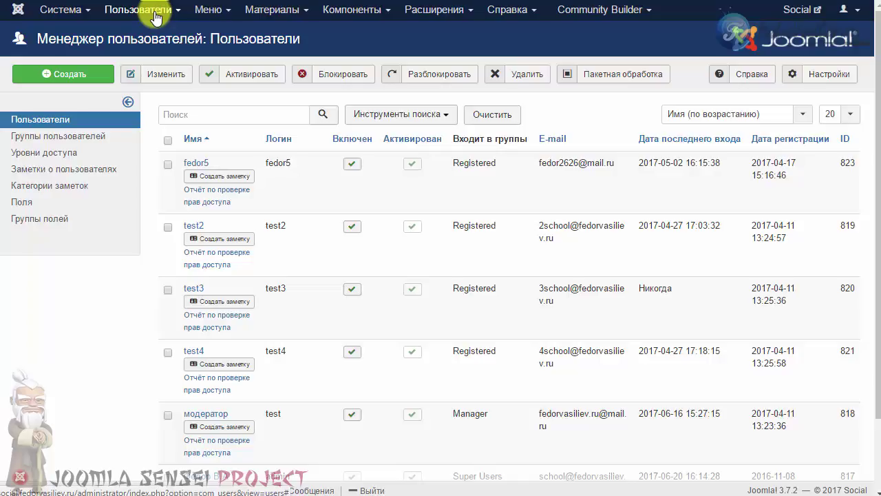
Start a new menu item in the Main Menu with the title "статья1".
{"action": "left_click", "coordinate": [156, 18]}
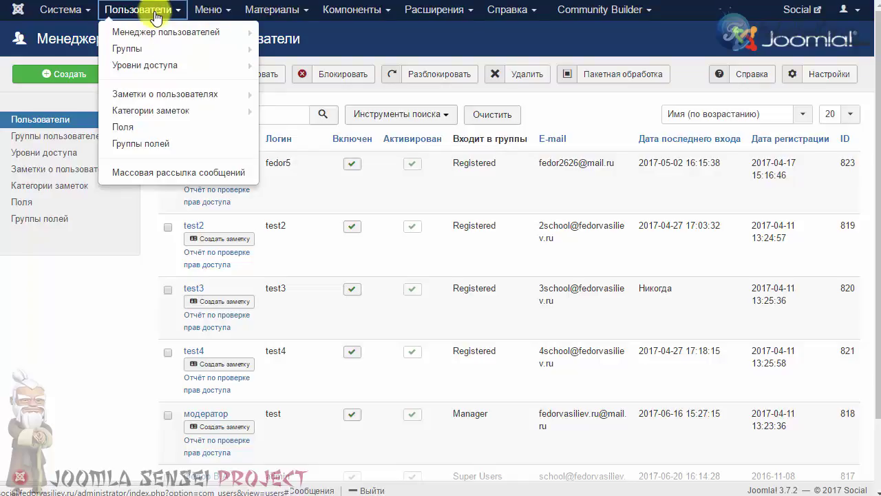
{"action": "left_click", "coordinate": [200, 9]}
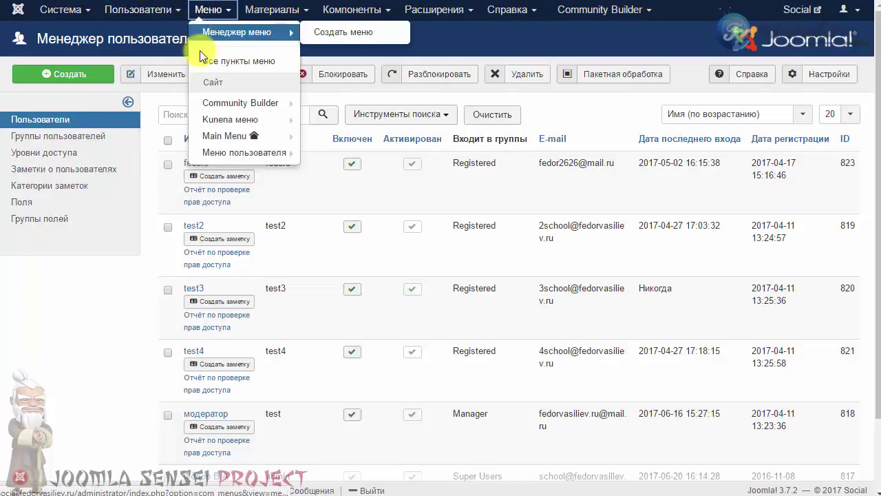
{"action": "left_click", "coordinate": [221, 141]}
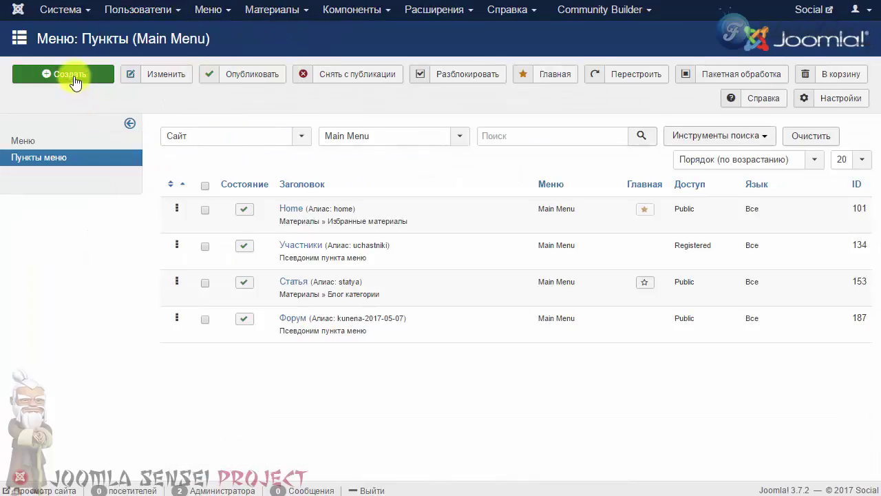
{"action": "left_click", "coordinate": [74, 73]}
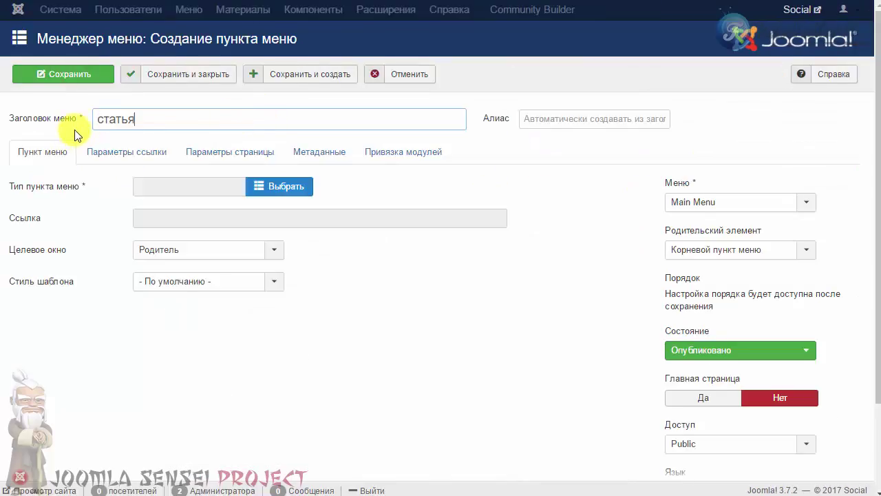
Set the menu item's type to Создать материал from the Материалы group, and save and close the item.
{"action": "left_click", "coordinate": [265, 186]}
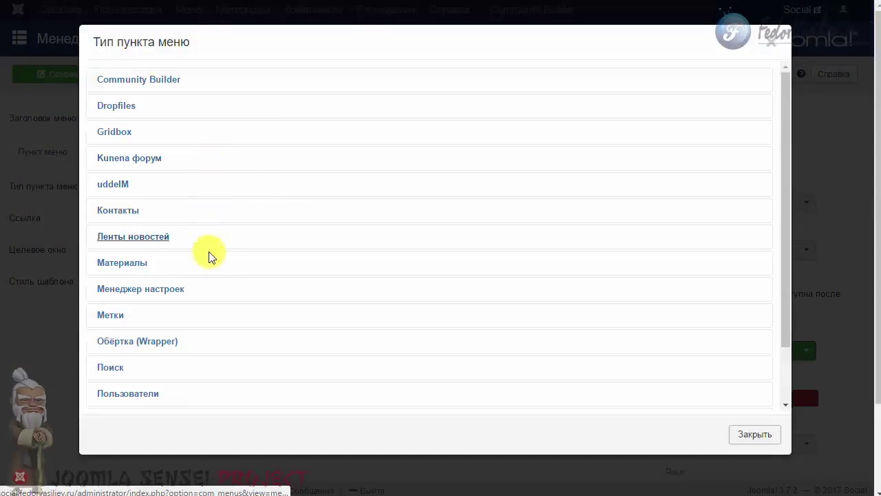
{"action": "left_click", "coordinate": [131, 268]}
{"action": "scroll", "coordinate": [488, 168], "scroll_direction": "down", "scroll_amount": 3}
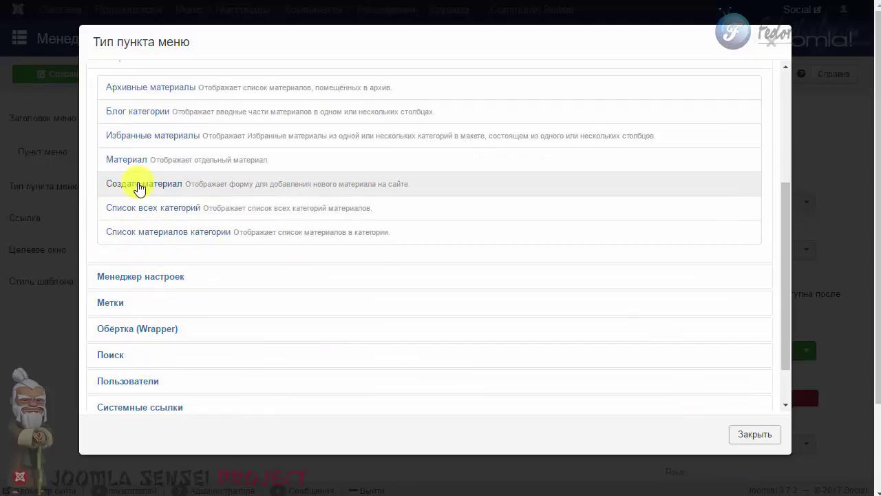
{"action": "left_click", "coordinate": [166, 189]}
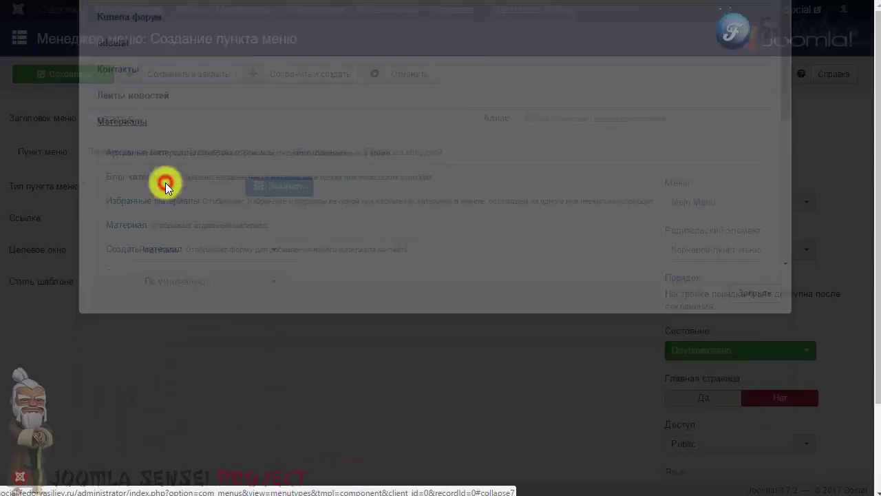
{"action": "left_click", "coordinate": [177, 74]}
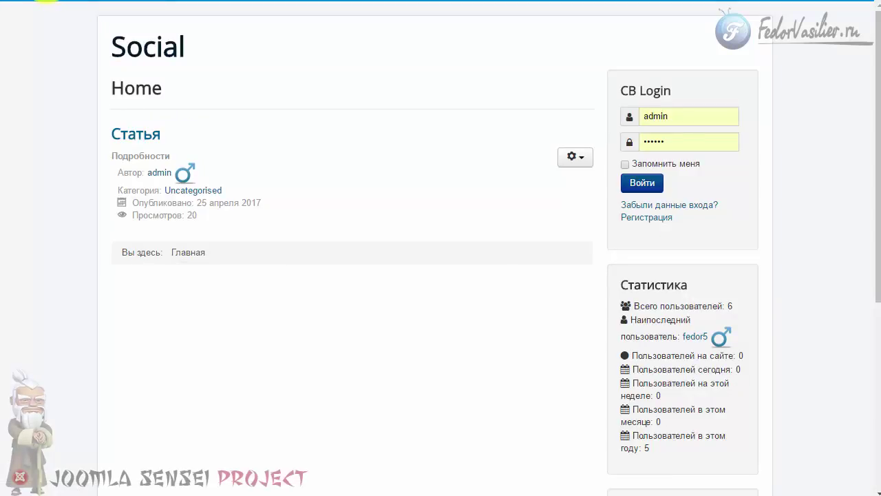
Go to the site's front end and open the article creation form from the статья1 item of the Main Menu.
{"action": "left_click", "coordinate": [62, 12]}
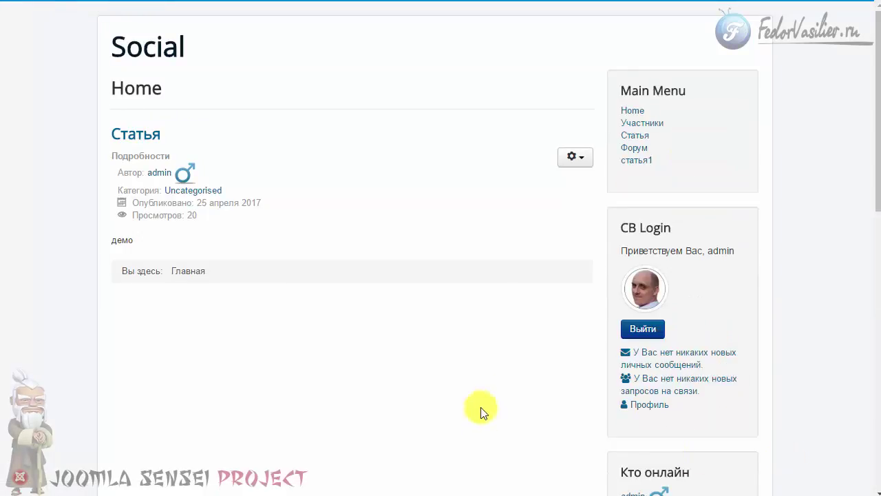
{"action": "left_click", "coordinate": [629, 169]}
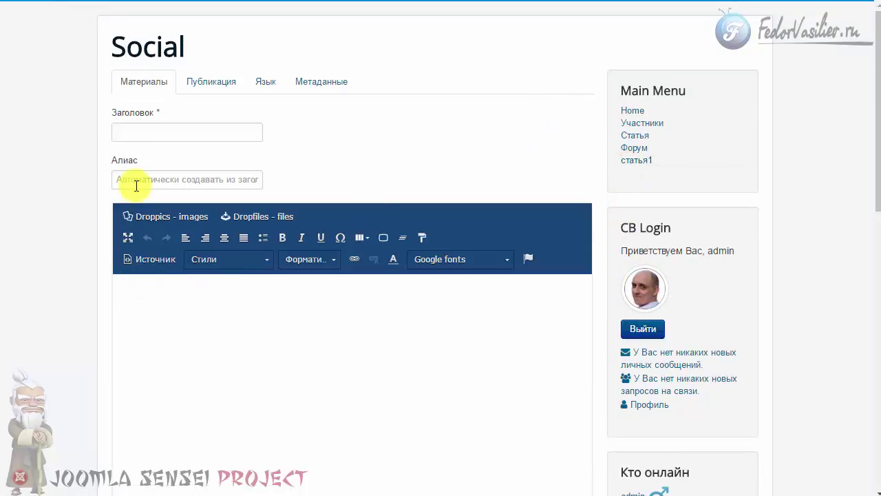
Examine the editor in the front-end article form as the admin user, including its toolbar tools, Google fonts list and bottom buttons.
{"action": "scroll", "coordinate": [499, 186], "scroll_direction": "down", "scroll_amount": 3}
{"action": "scroll", "coordinate": [227, 331], "scroll_direction": "down", "scroll_amount": 2}
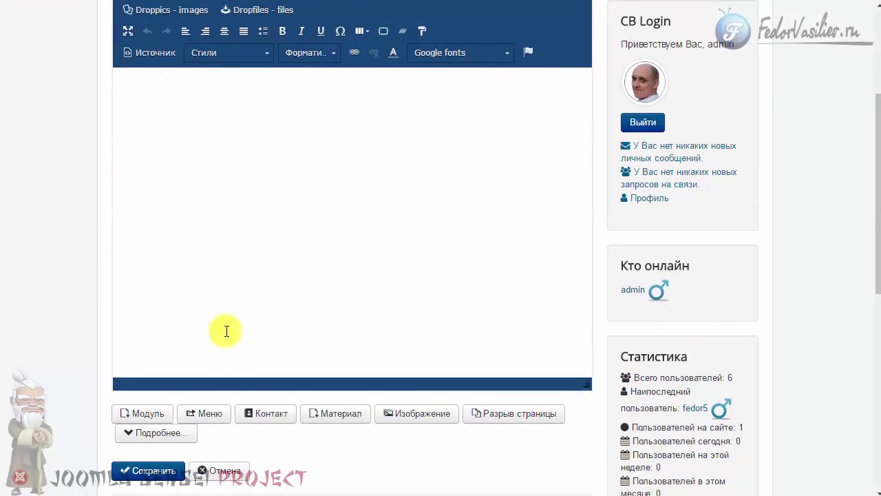
{"action": "scroll", "coordinate": [227, 378], "scroll_direction": "up", "scroll_amount": 3}
{"action": "scroll", "coordinate": [188, 267], "scroll_direction": "up", "scroll_amount": 2}
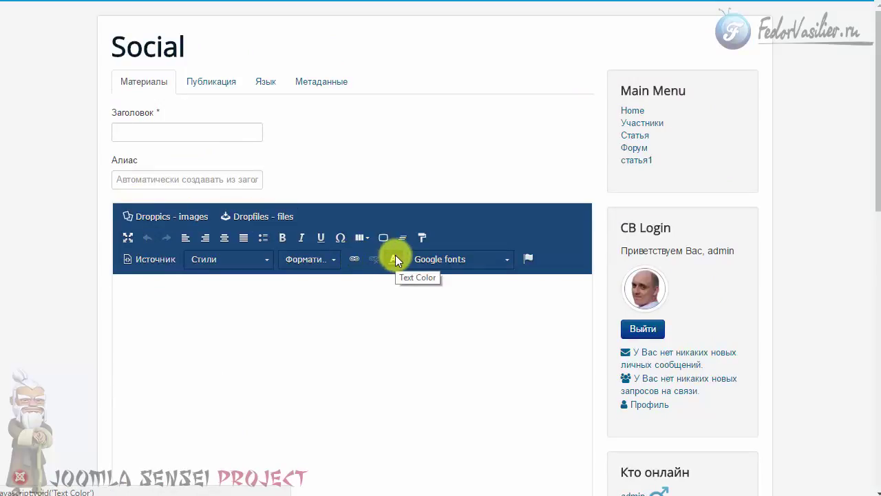
{"action": "left_click", "coordinate": [472, 260]}
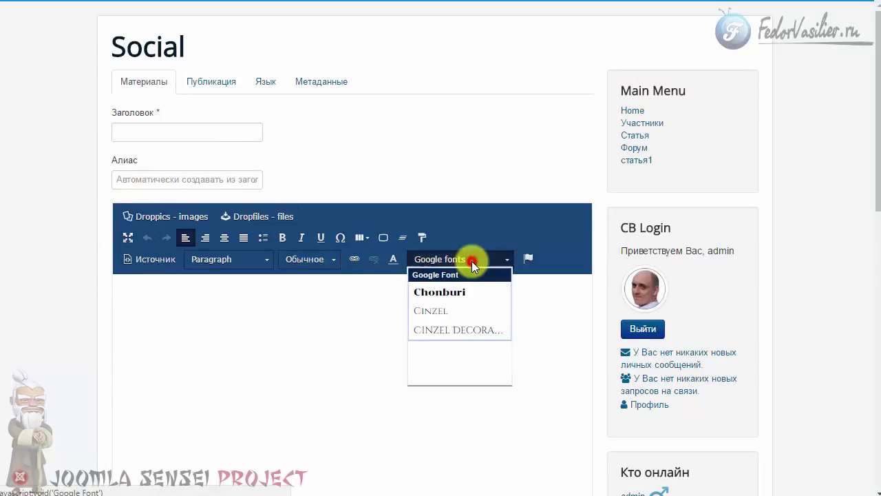
{"action": "left_click", "coordinate": [472, 261]}
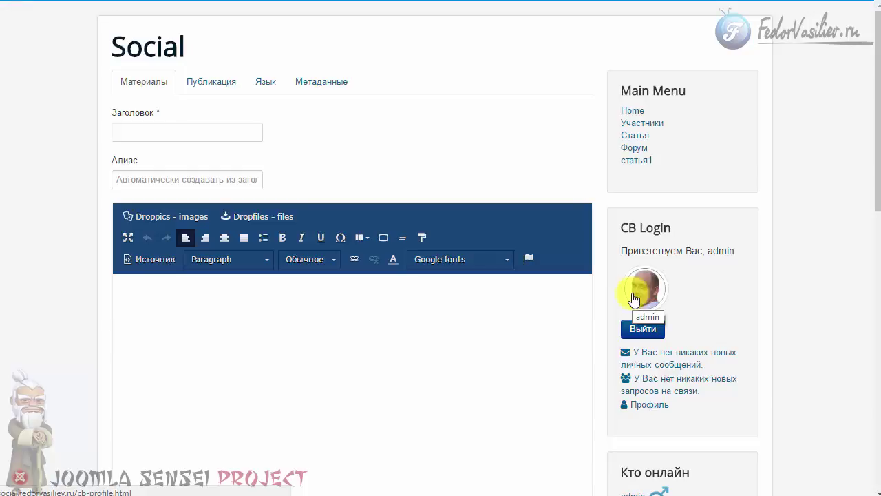
{"action": "scroll", "coordinate": [209, 413], "scroll_direction": "down", "scroll_amount": 1}
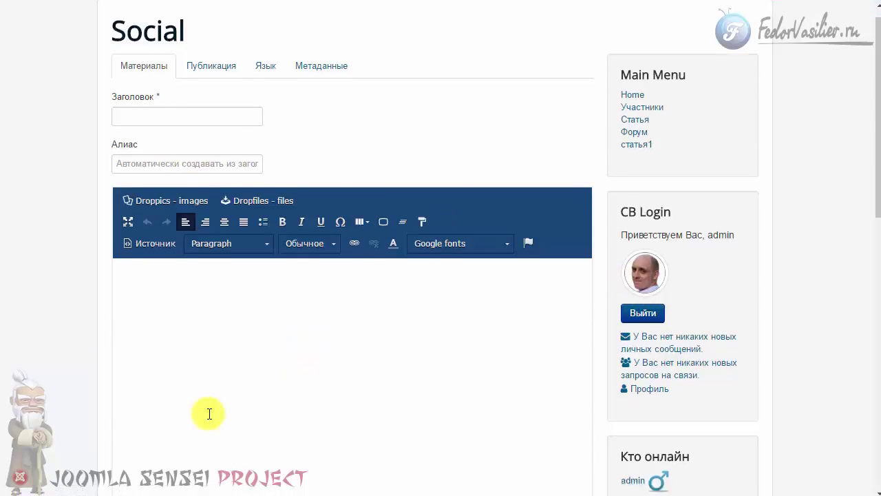
{"action": "scroll", "coordinate": [209, 413], "scroll_direction": "down", "scroll_amount": 5}
{"action": "scroll", "coordinate": [173, 247], "scroll_direction": "up", "scroll_amount": 5}
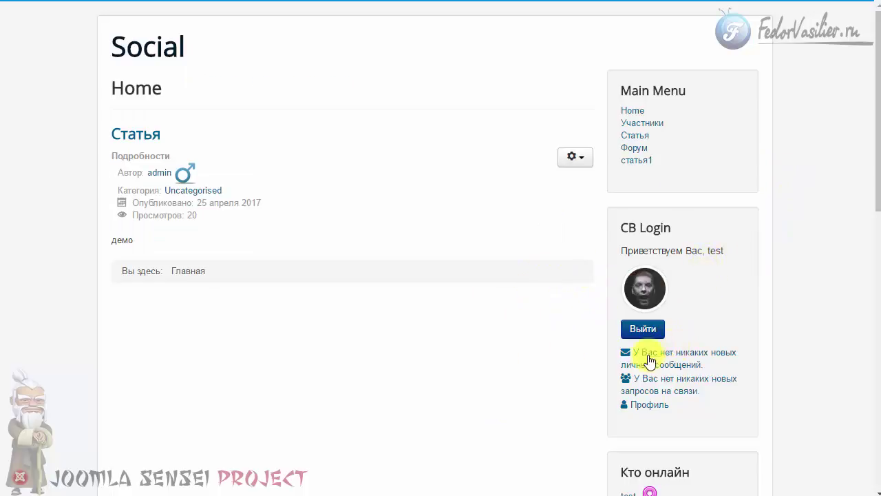
Open the article form from the статья1 item of the Main Menu as the test user and examine its editor toolbar.
{"action": "left_click", "coordinate": [638, 161]}
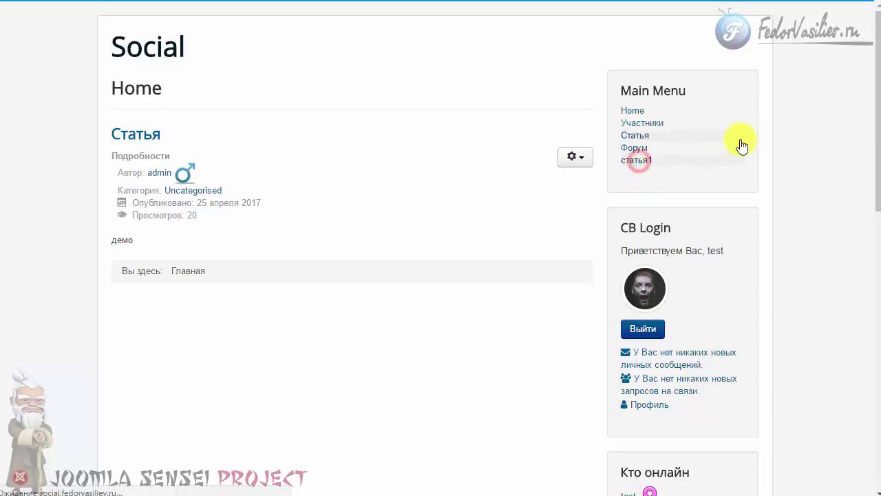
{"action": "left_click", "coordinate": [325, 236]}
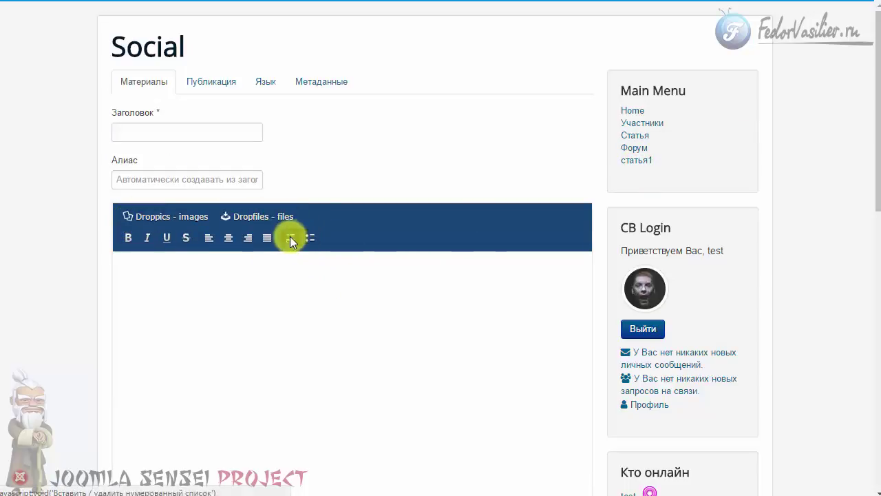
{"action": "scroll", "coordinate": [310, 186], "scroll_direction": "down", "scroll_amount": 3}
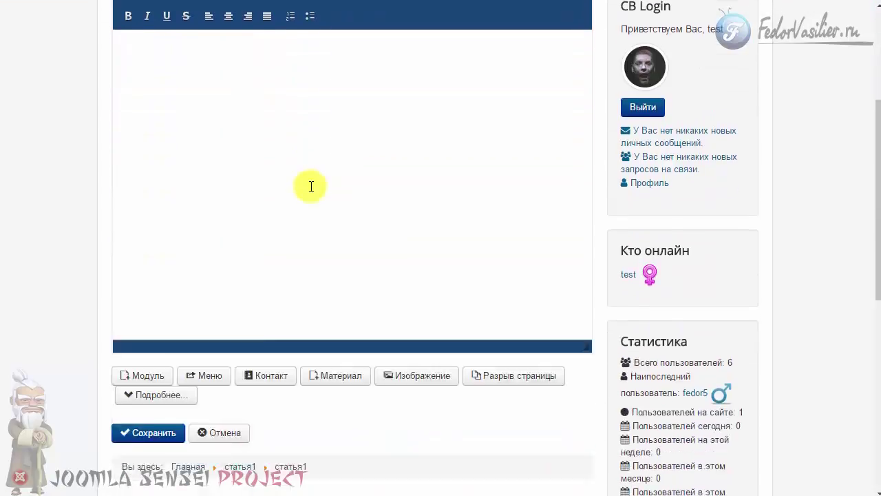
{"action": "scroll", "coordinate": [311, 187], "scroll_direction": "down", "scroll_amount": 3}
{"action": "scroll", "coordinate": [275, 298], "scroll_direction": "up", "scroll_amount": 5}
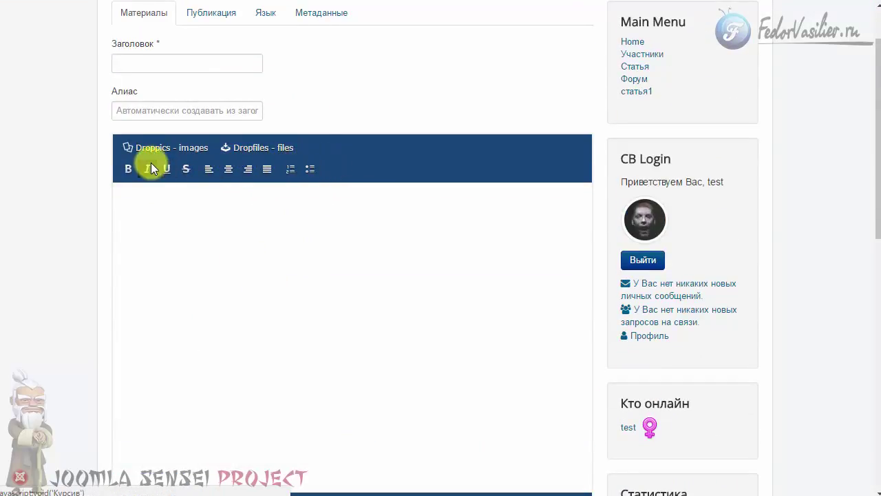
{"action": "scroll", "coordinate": [151, 163], "scroll_direction": "up", "scroll_amount": 1}
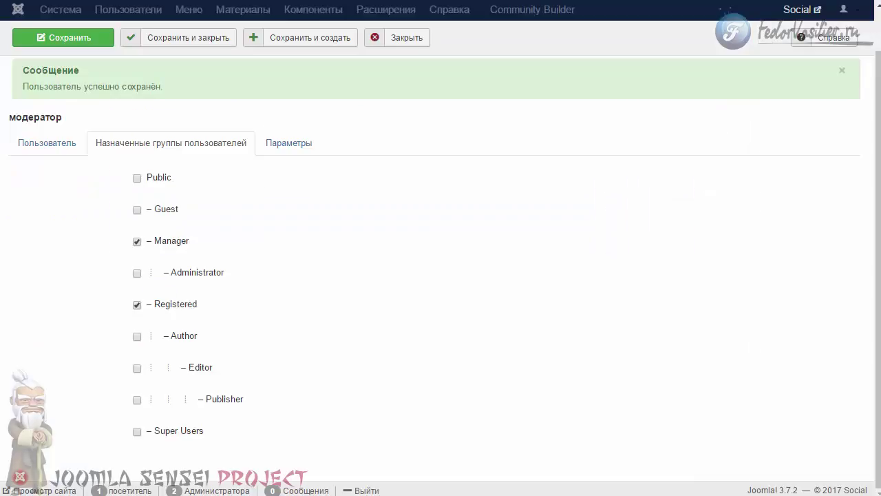
Remove the Manager group from the модератор user's assigned groups, keeping Registered, and save the user.
{"action": "scroll", "coordinate": [82, 155], "scroll_direction": "up", "scroll_amount": 1}
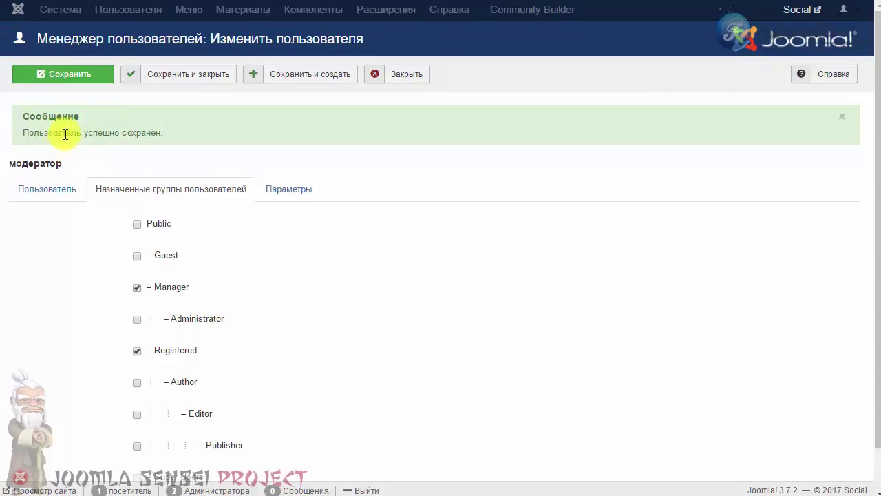
{"action": "scroll", "coordinate": [87, 126], "scroll_direction": "down", "scroll_amount": 1}
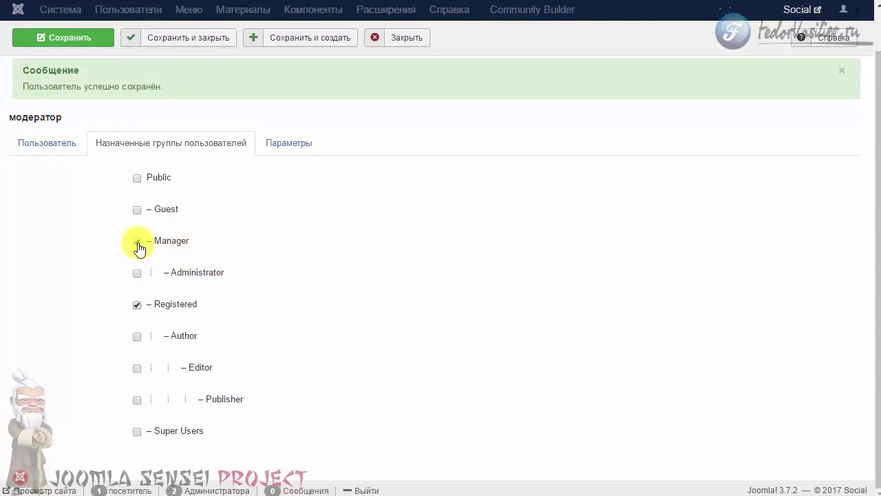
{"action": "left_click_drag", "start_coordinate": [217, 240], "coordinate": [158, 244]}
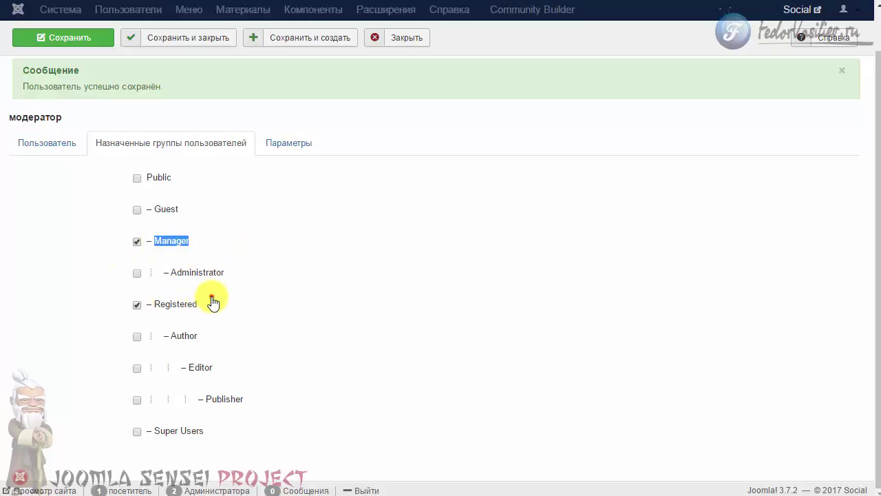
{"action": "left_click_drag", "start_coordinate": [152, 304], "coordinate": [210, 296]}
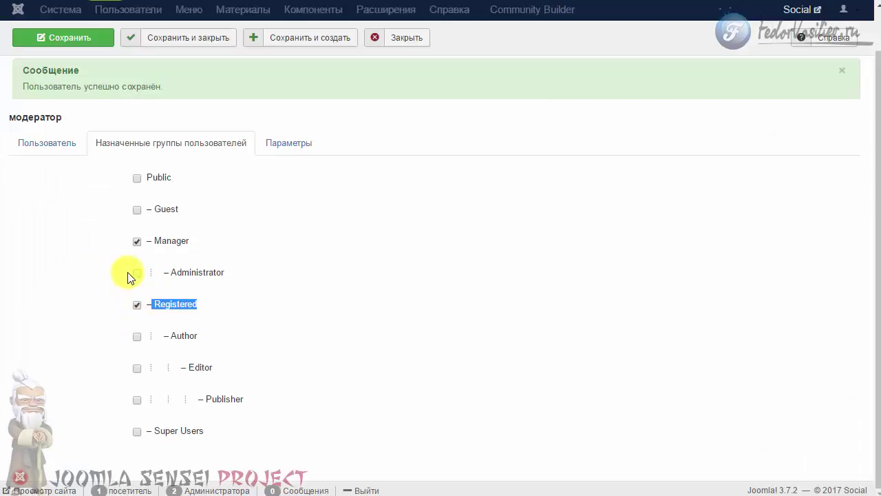
{"action": "left_click", "coordinate": [137, 241]}
{"action": "left_click", "coordinate": [90, 52]}
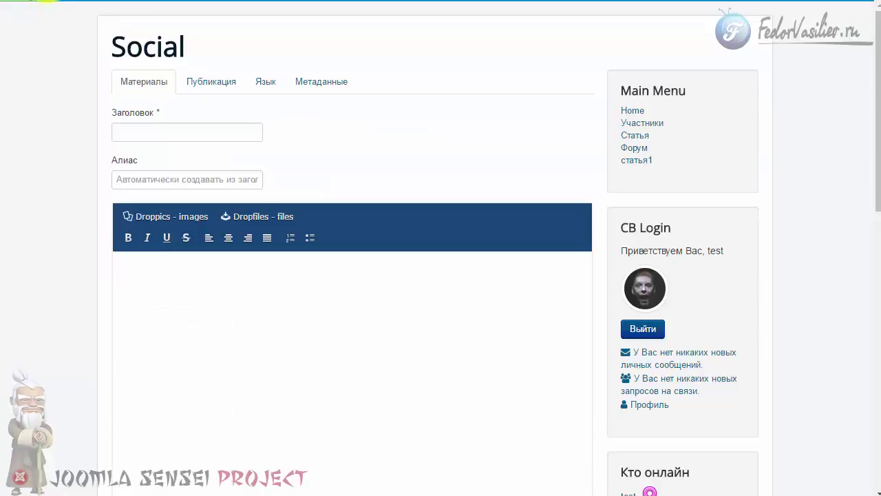
Reload the front-end article form as the test user, read the page's response, and open the статья1 menu item again.
{"action": "key", "text": "F5"}
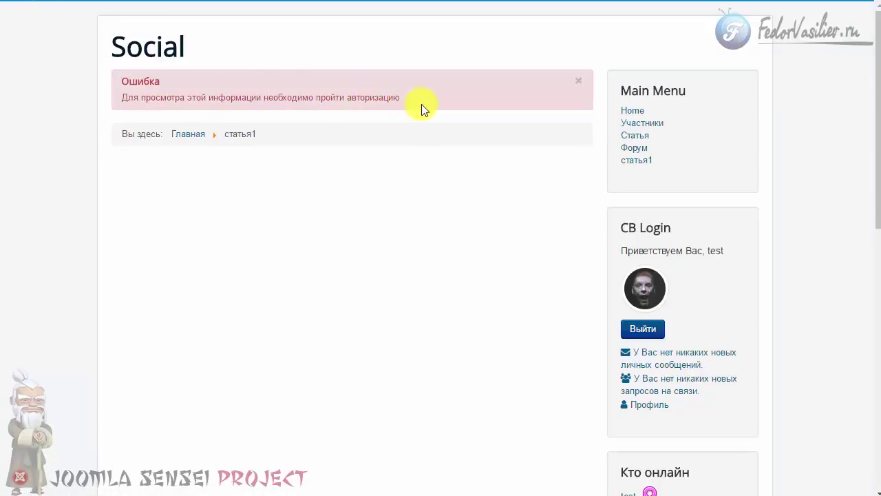
{"action": "left_click_drag", "start_coordinate": [421, 104], "coordinate": [125, 116]}
{"action": "left_click", "coordinate": [312, 264]}
{"action": "left_click", "coordinate": [644, 163]}
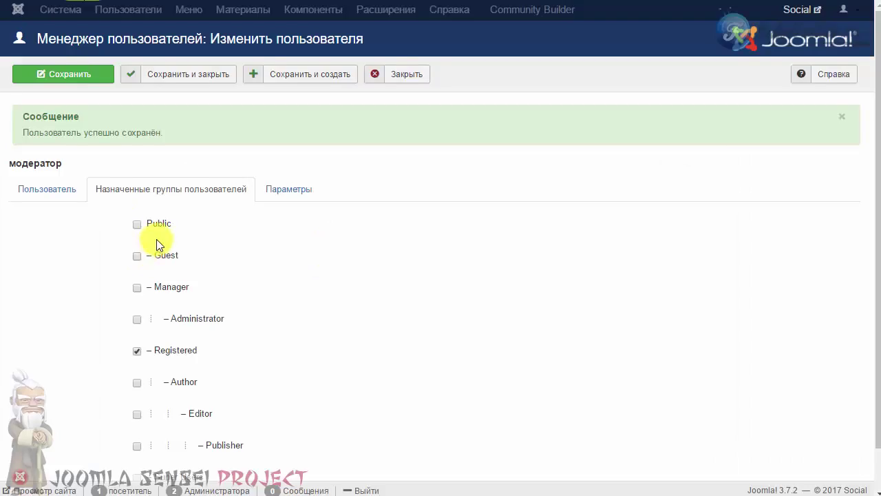
Assign the Manager group to the модератор user again alongside Registered.
{"action": "scroll", "coordinate": [138, 252], "scroll_direction": "down", "scroll_amount": 1}
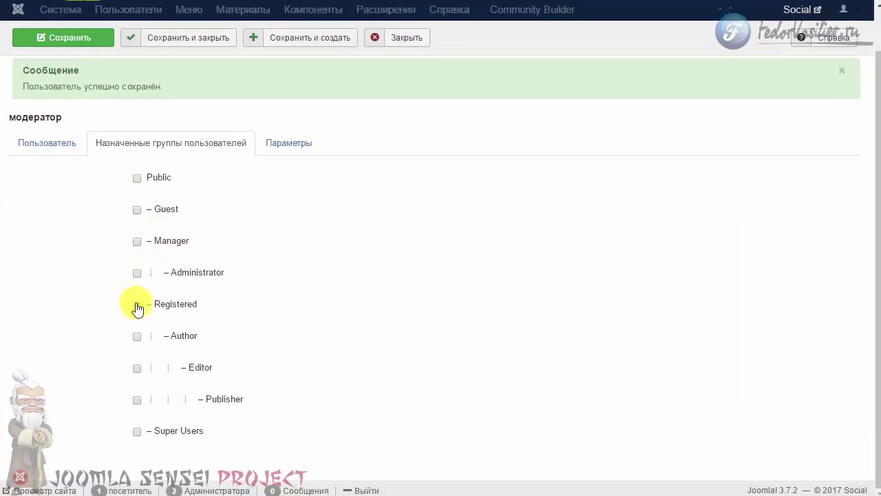
{"action": "left_click", "coordinate": [137, 241]}
{"action": "scroll", "coordinate": [266, 252], "scroll_direction": "up", "scroll_amount": 1}
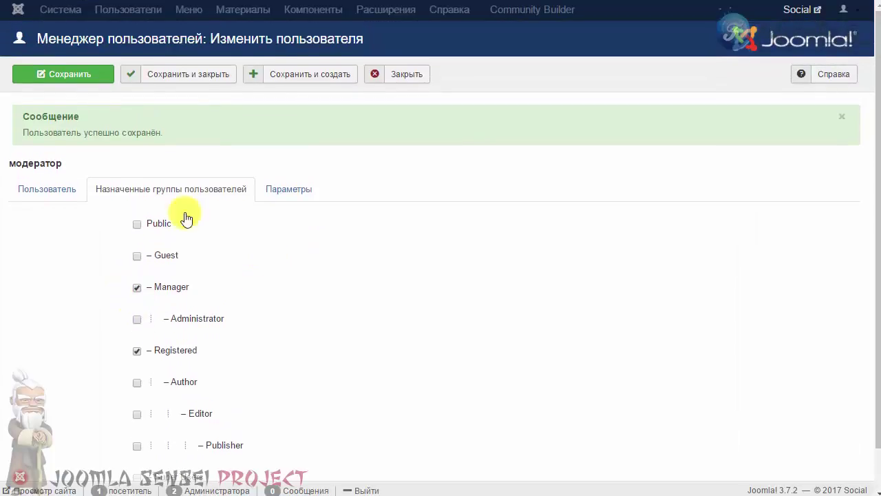